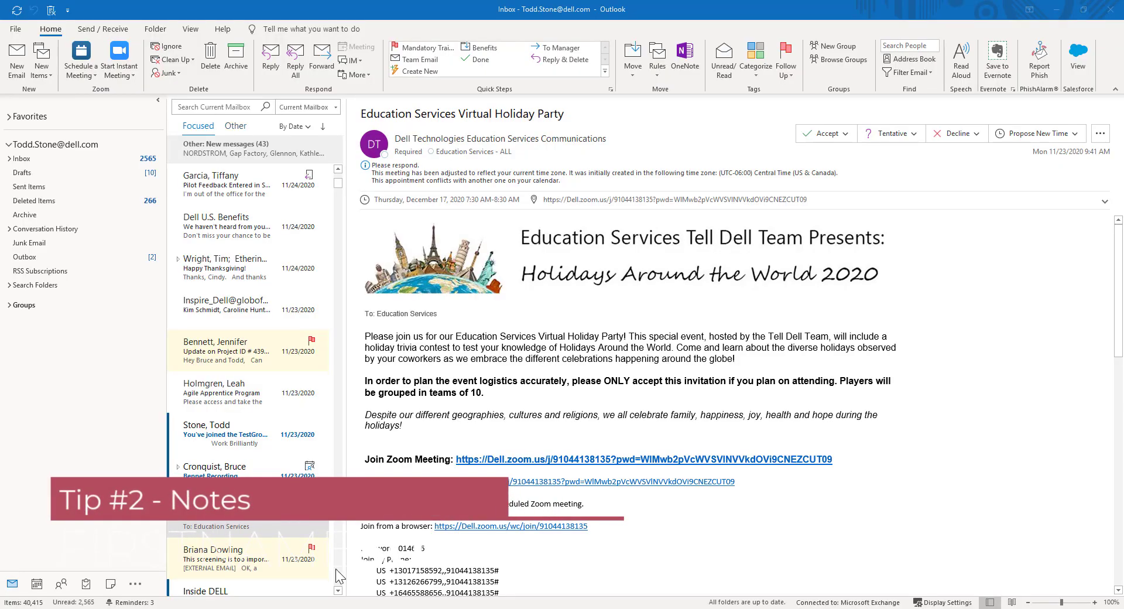
Create a new Outlook note with the lines "To Do List", "Send emails" and "Finish report".
{"action": "left_click", "coordinate": [109, 587]}
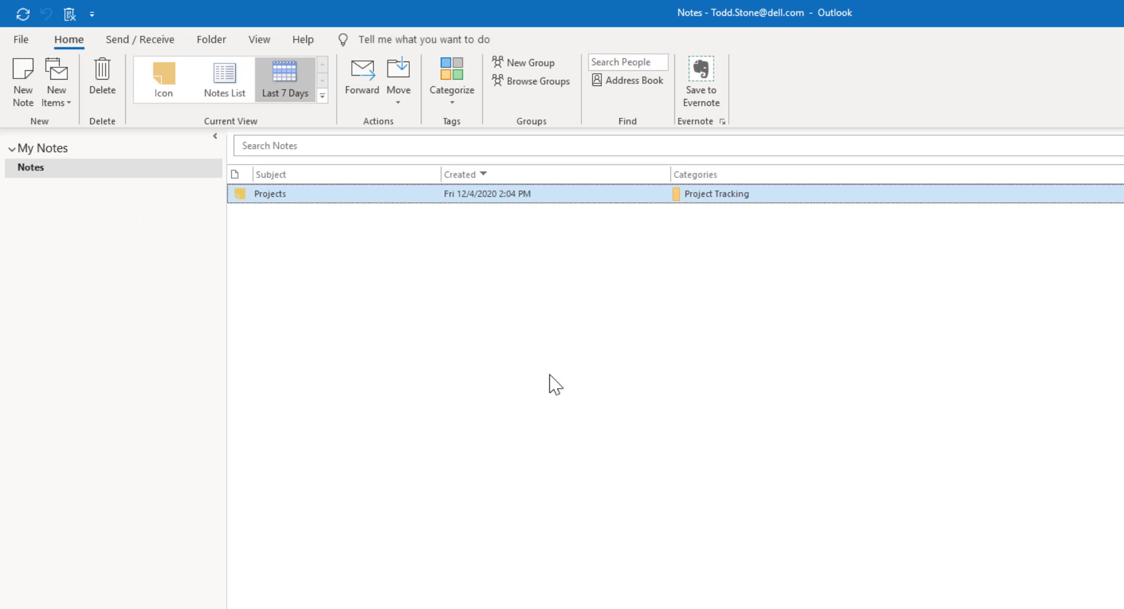
{"action": "left_click", "coordinate": [20, 85]}
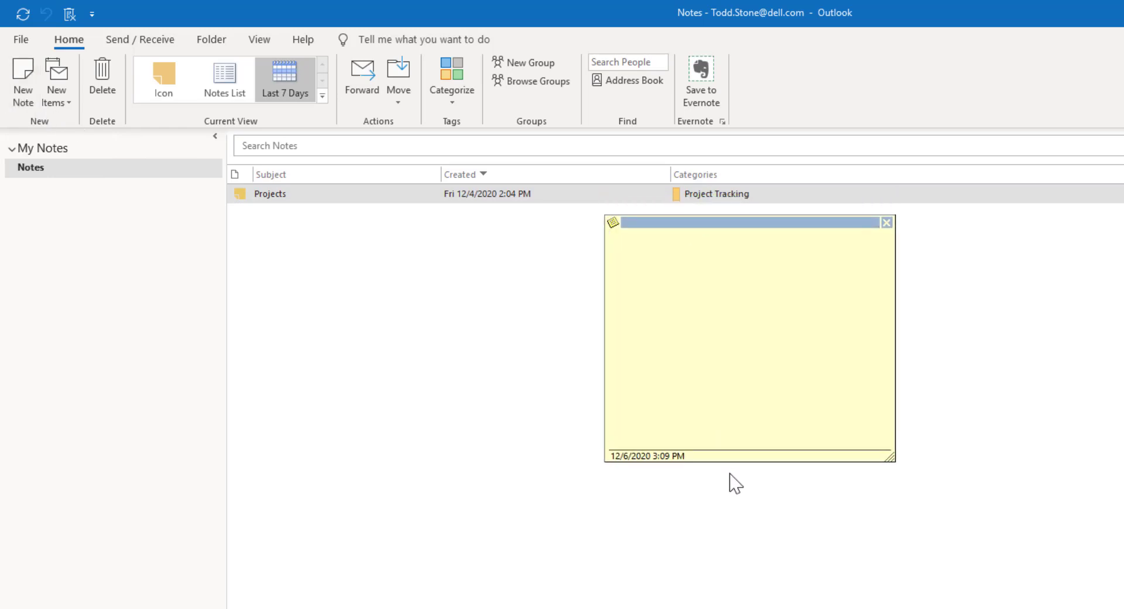
{"action": "type", "text": "To Do List Send emails"}
{"action": "key", "text": "Return"}
{"action": "type", "text": "Finish report"}
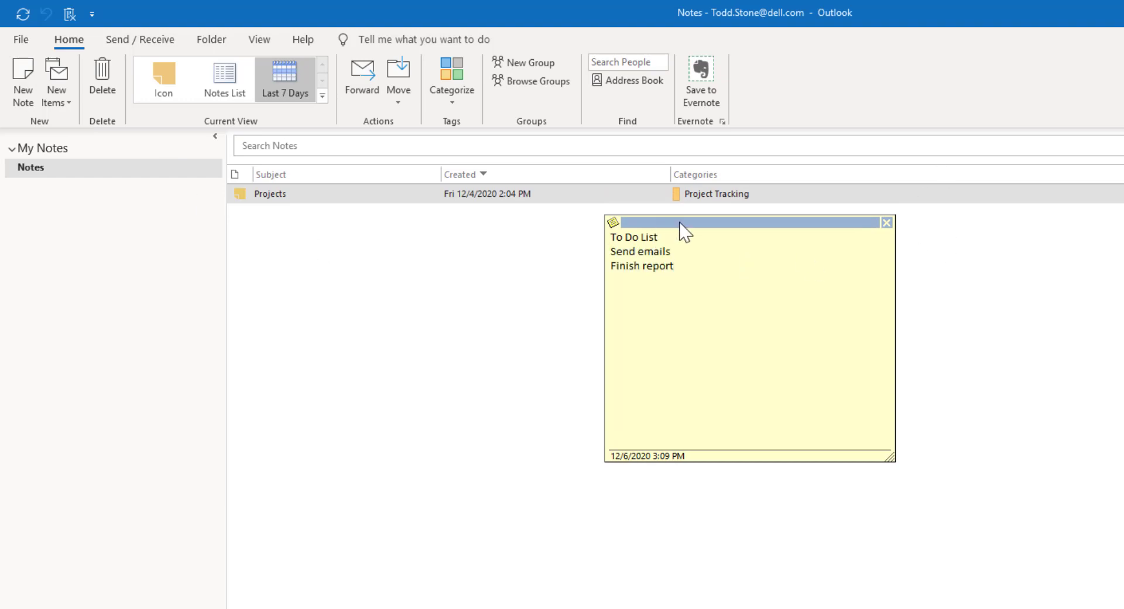
Reposition the open To Do List note and shrink it to a smaller, roughly square size.
{"action": "left_click_drag", "start_coordinate": [685, 230], "coordinate": [699, 254]}
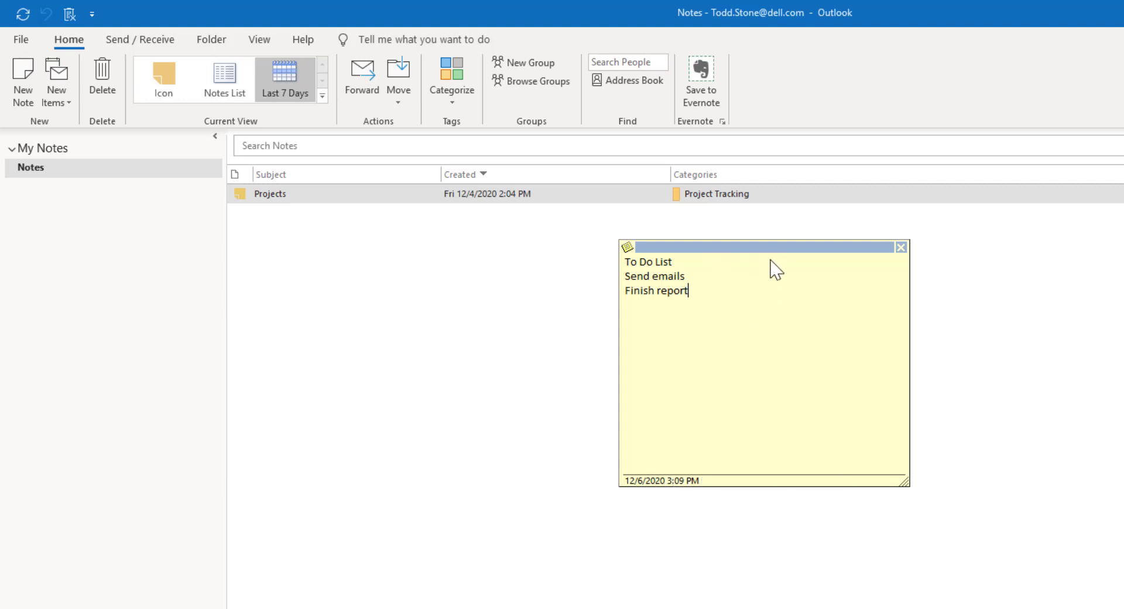
{"action": "left_click_drag", "start_coordinate": [765, 248], "coordinate": [375, 329]}
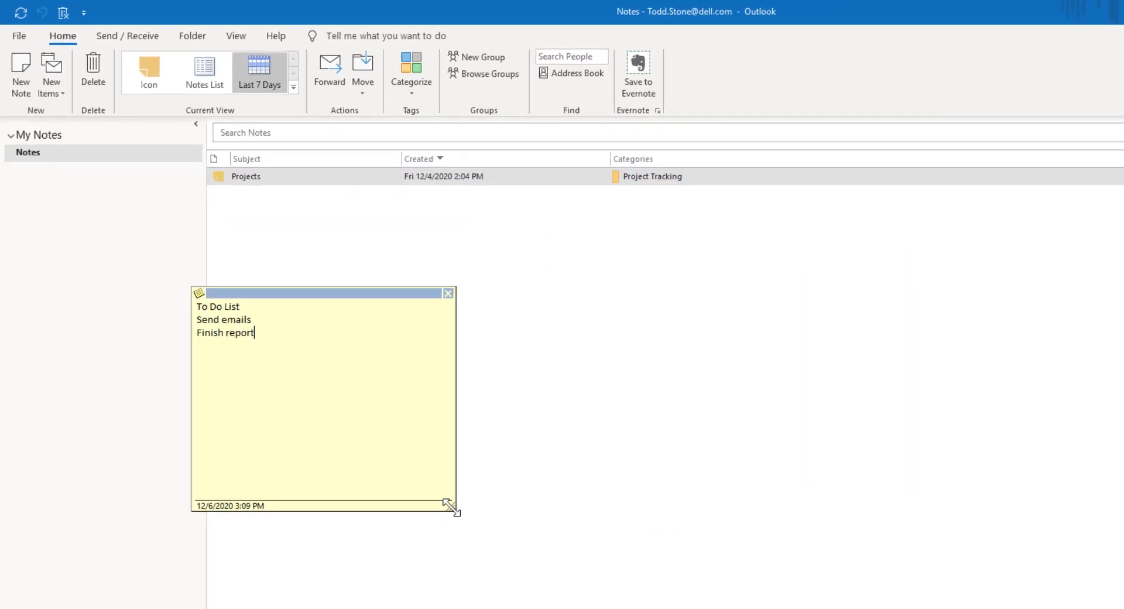
{"action": "mouse_move", "coordinate": [451, 507]}
{"action": "left_mouse_down"}
{"action": "mouse_move", "coordinate": [555, 599]}
{"action": "mouse_move", "coordinate": [534, 599]}
{"action": "mouse_move", "coordinate": [443, 518]}
{"action": "left_mouse_up"}
{"action": "left_click_drag", "start_coordinate": [386, 450], "coordinate": [327, 410]}
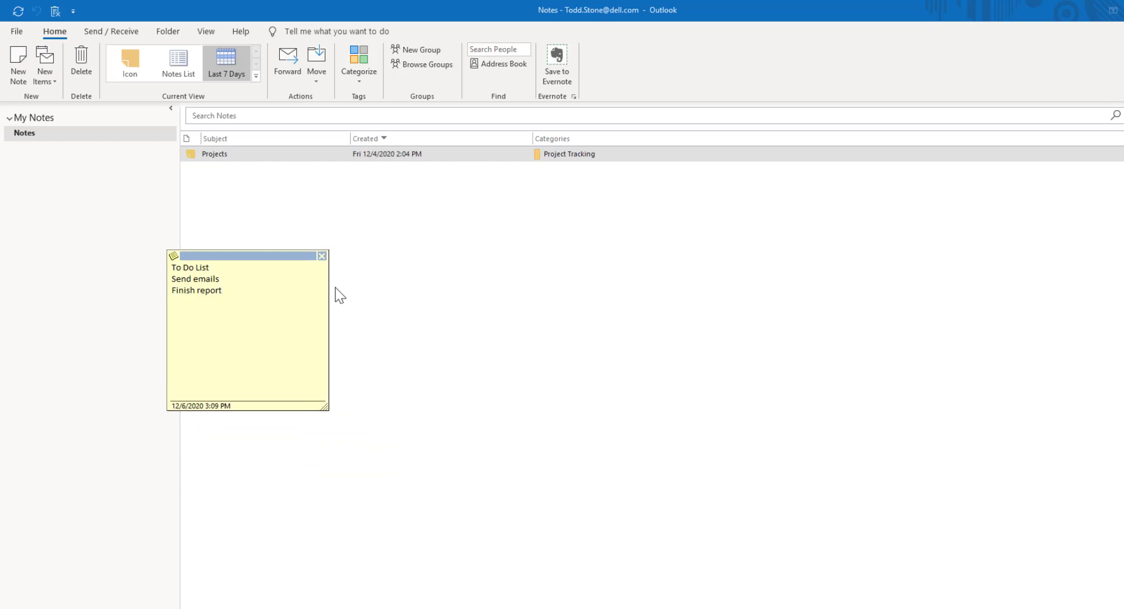
Assign the Today category to the To Do List note, move the note aside and close it.
{"action": "left_click", "coordinate": [174, 256]}
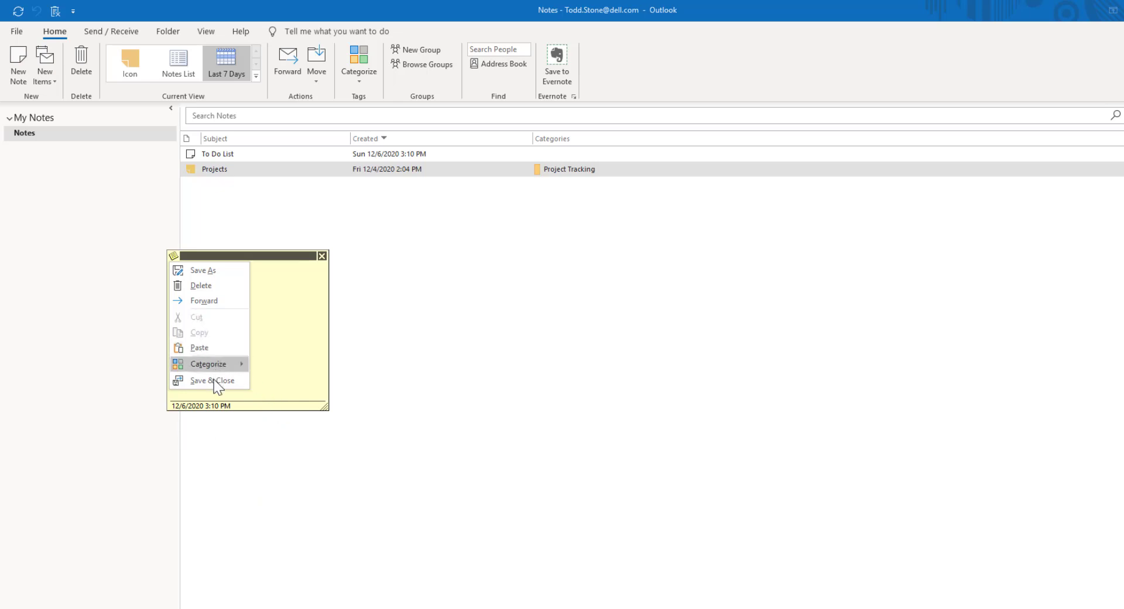
{"action": "mouse_move", "coordinate": [186, 362]}
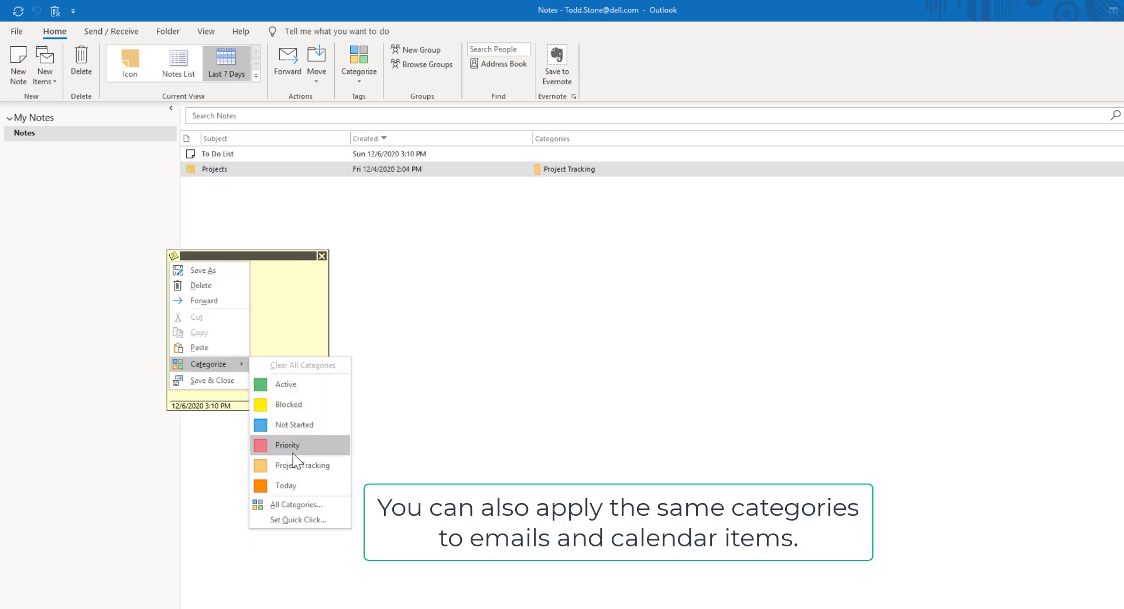
{"action": "left_click", "coordinate": [294, 486]}
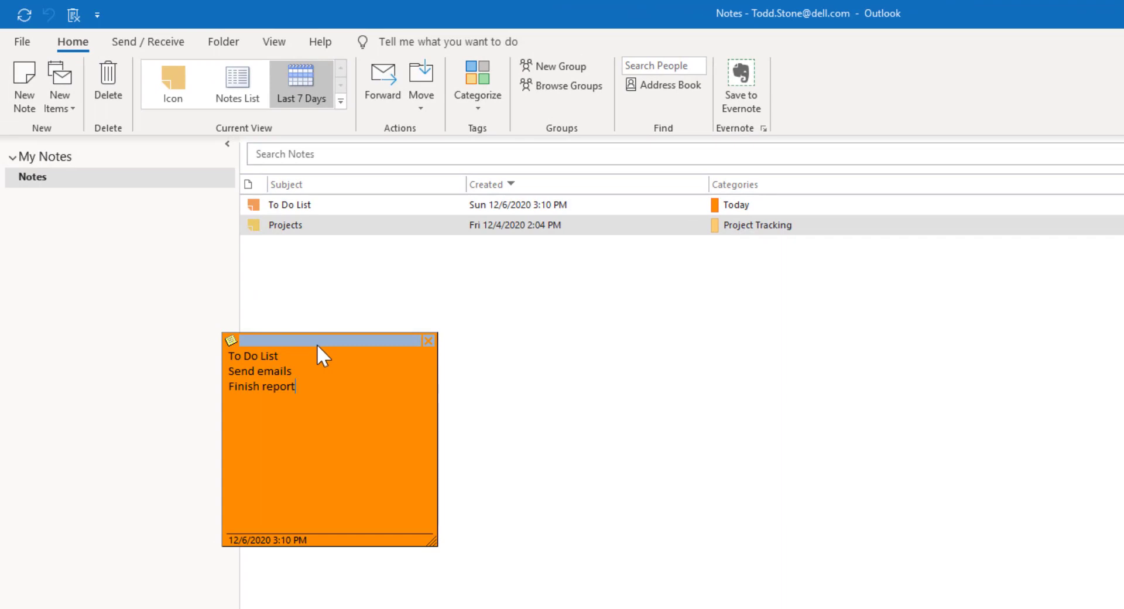
{"action": "left_click_drag", "start_coordinate": [318, 339], "coordinate": [863, 304]}
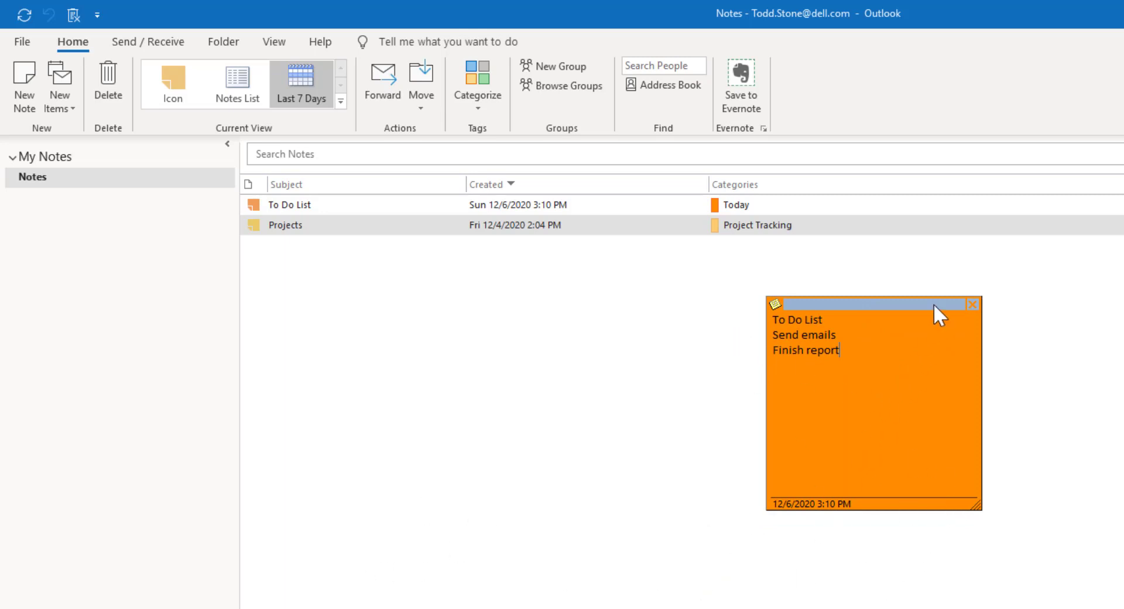
{"action": "left_click", "coordinate": [973, 304]}
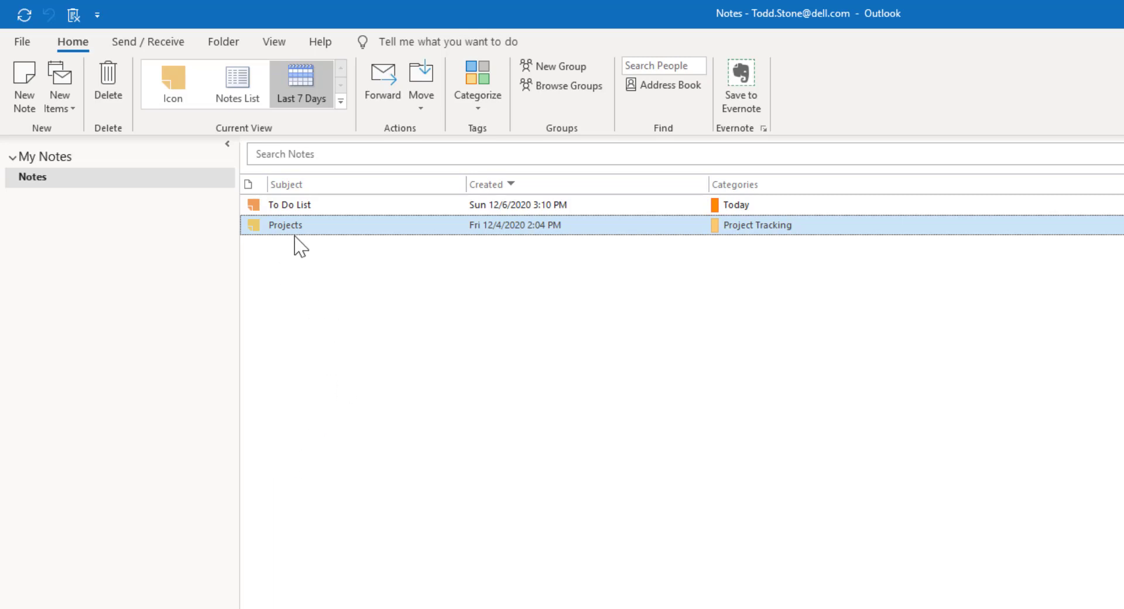
Start an e-mail forwarding the To Do List note as an attachment, and try closing it without sending.
{"action": "left_click", "coordinate": [298, 205]}
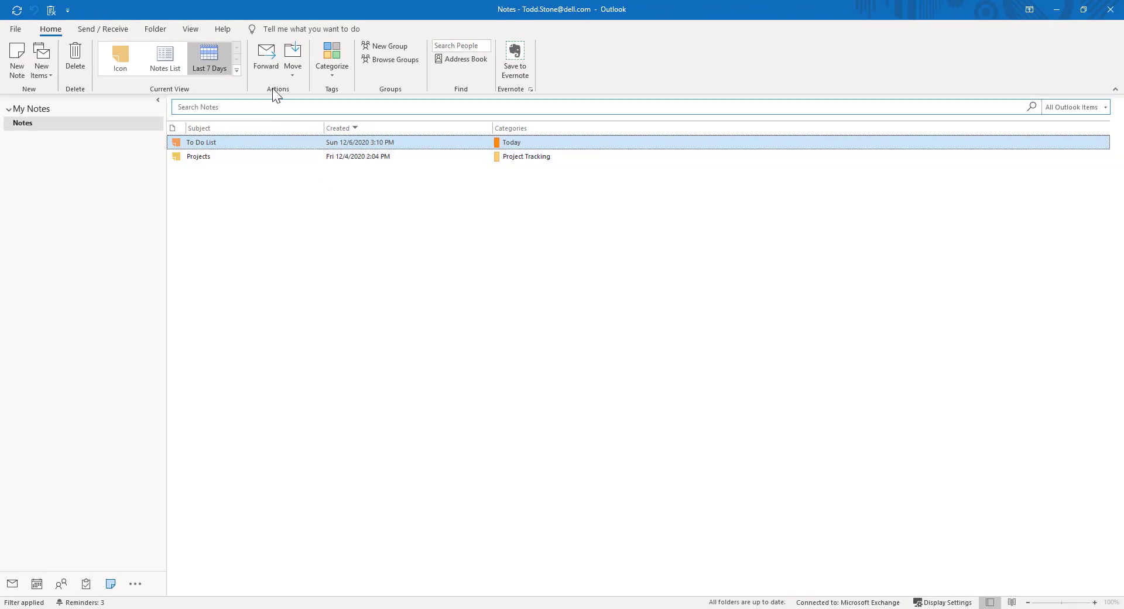
{"action": "left_click", "coordinate": [266, 57]}
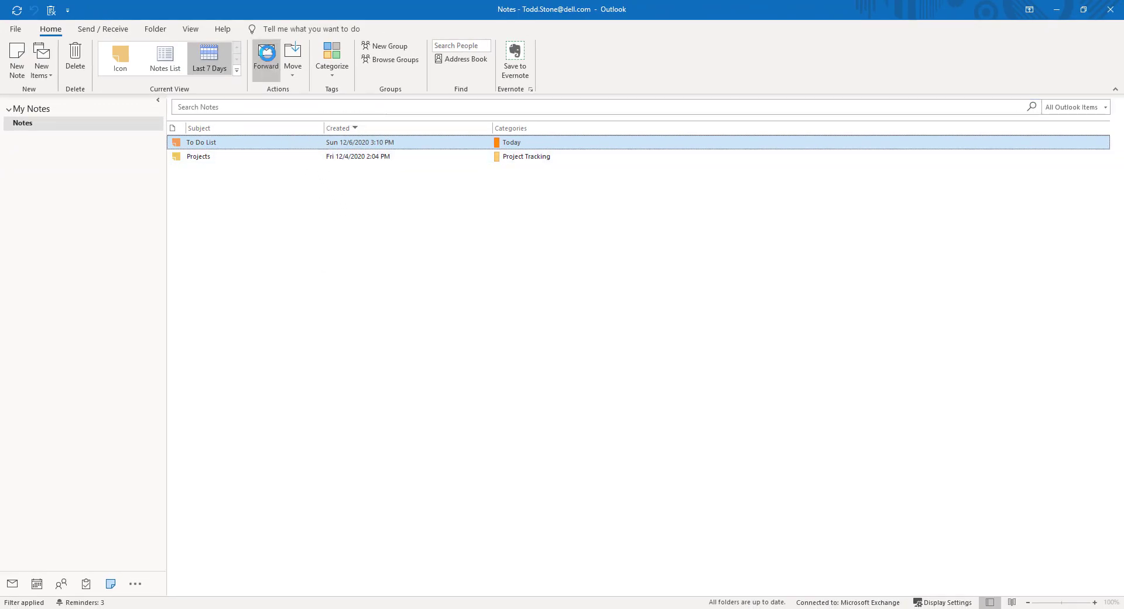
{"action": "left_click_drag", "start_coordinate": [246, 120], "coordinate": [647, 96]}
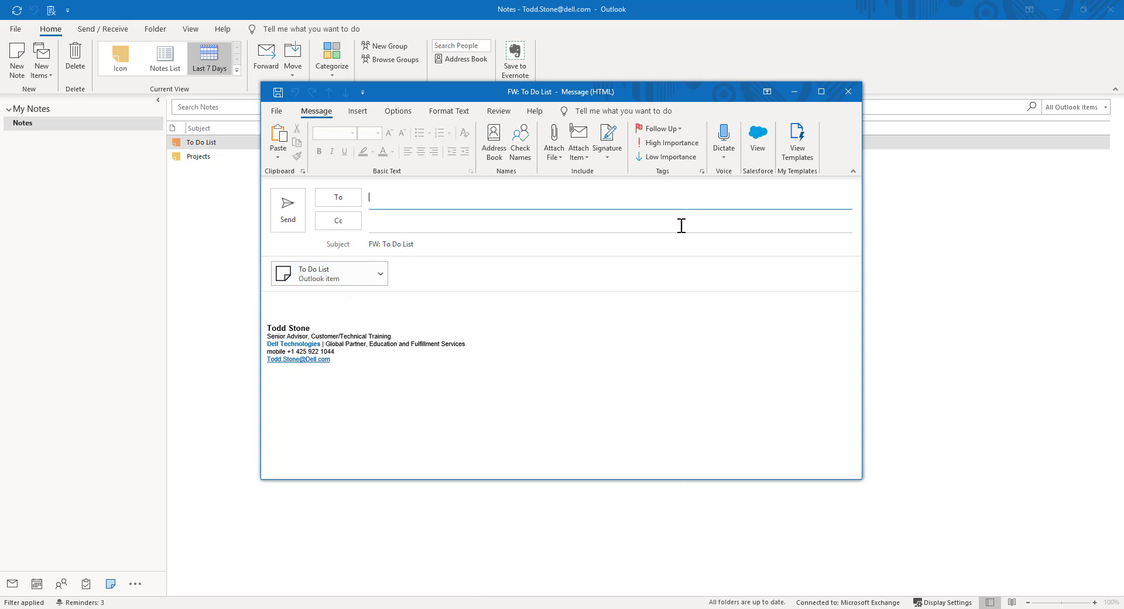
{"action": "left_click", "coordinate": [849, 96]}
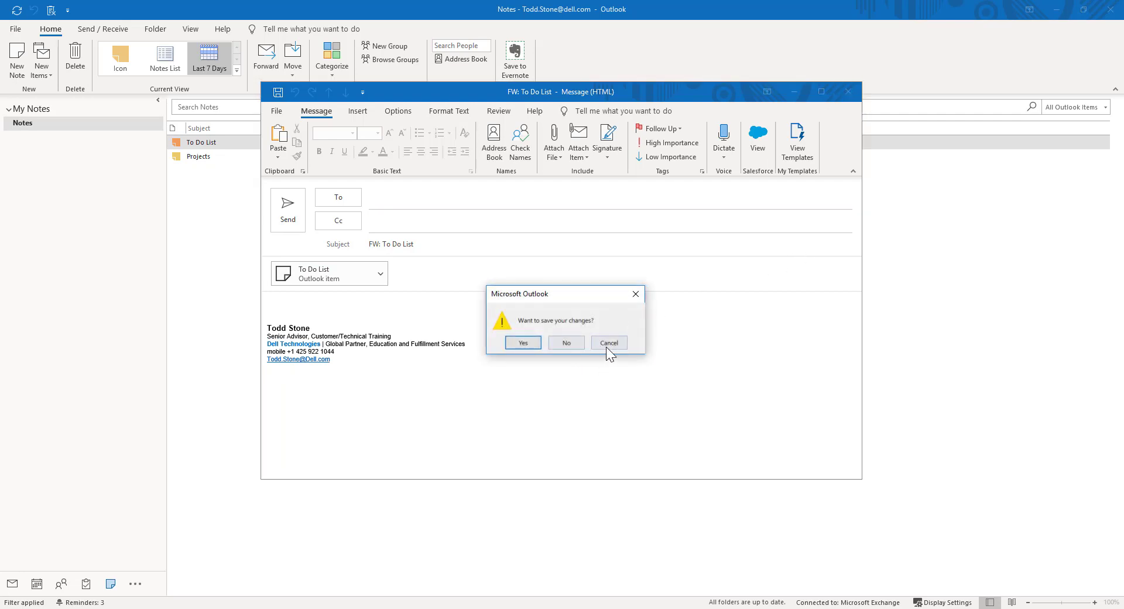
{"action": "left_click", "coordinate": [608, 346]}
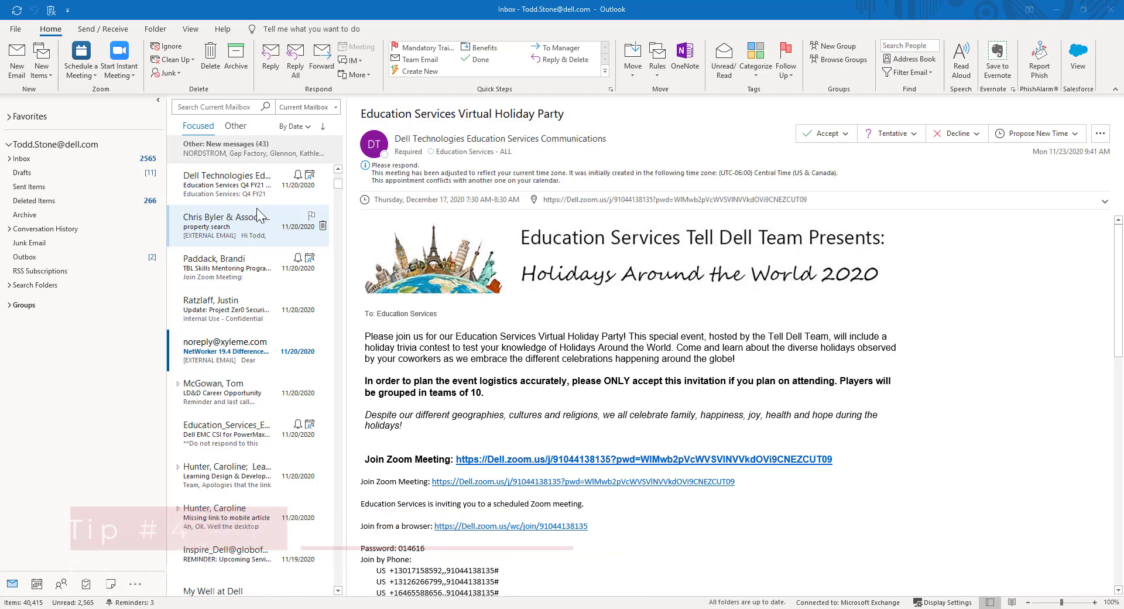
View the Other and Focused messages in the mail inbox, and turn Focused Inbox off and back on.
{"action": "left_click", "coordinate": [234, 127]}
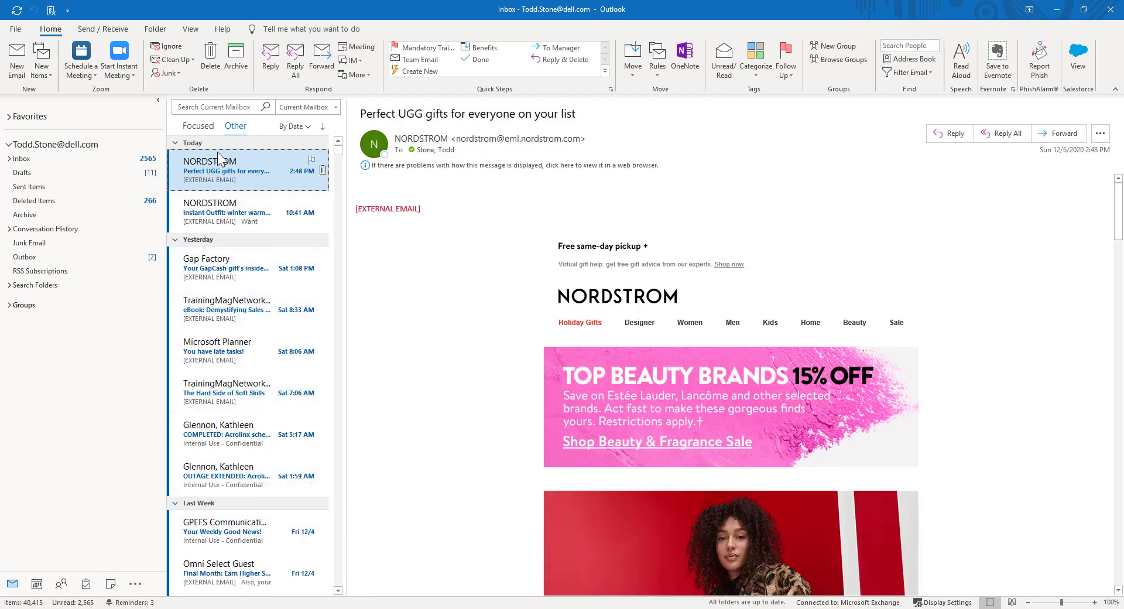
{"action": "left_click", "coordinate": [200, 127]}
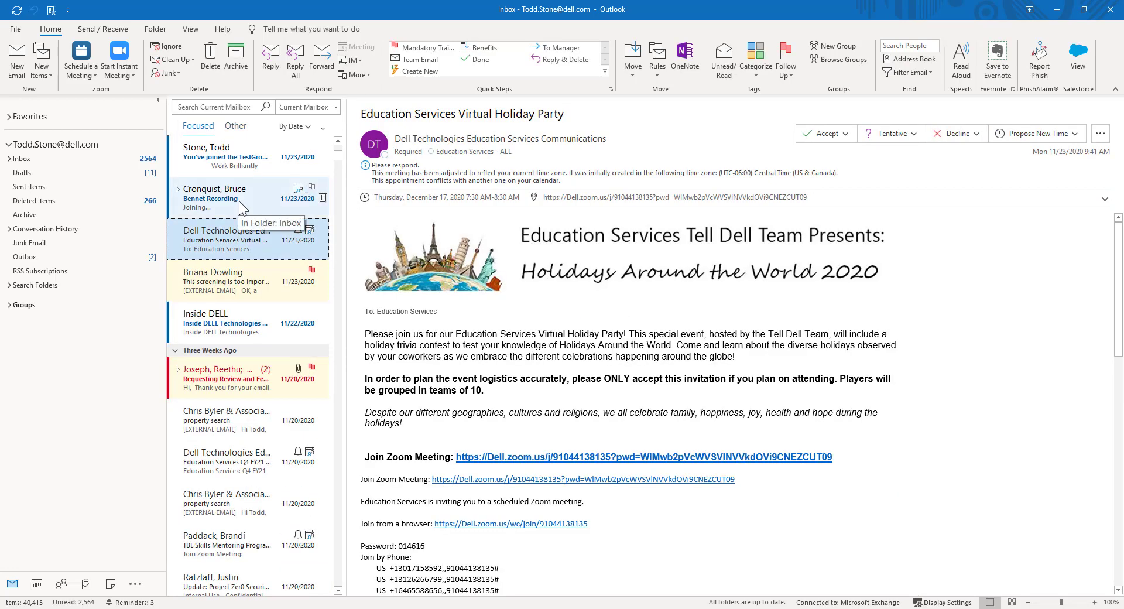
{"action": "left_click", "coordinate": [192, 31]}
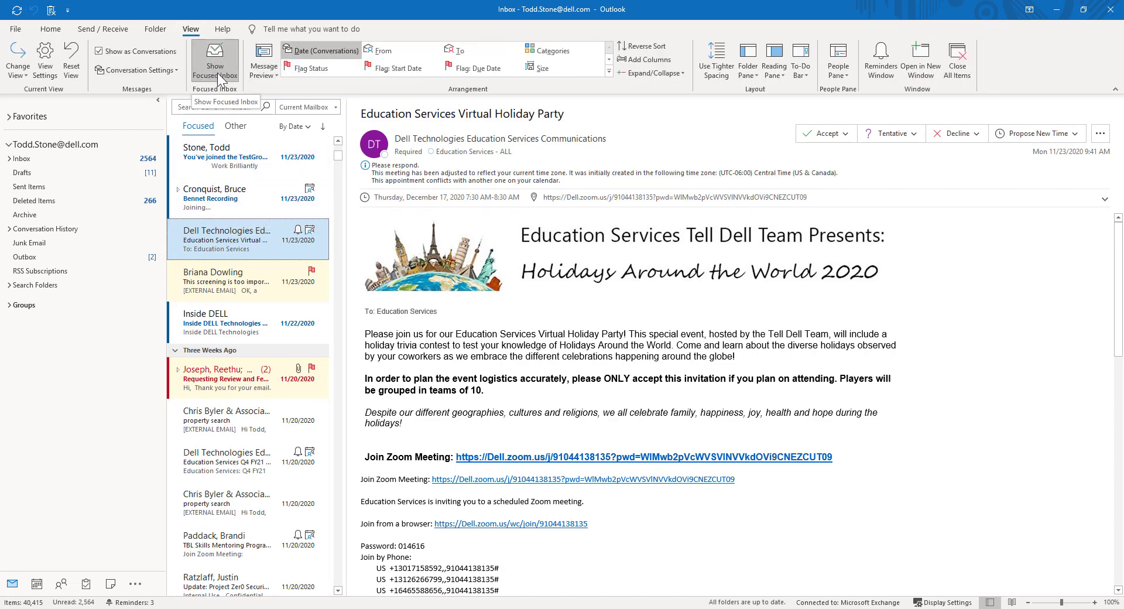
{"action": "left_click", "coordinate": [213, 57]}
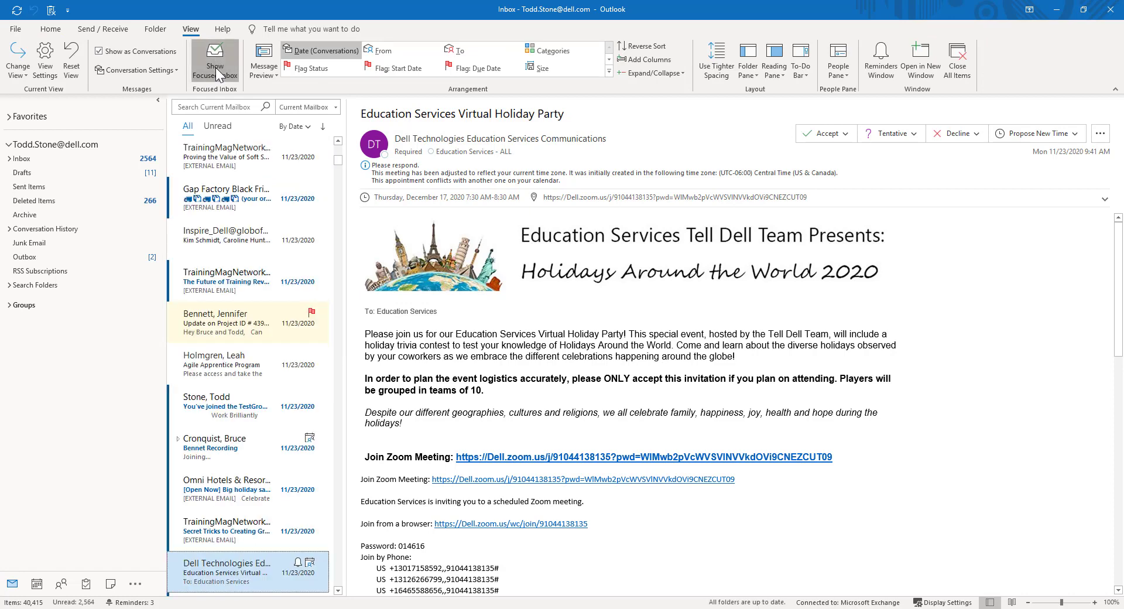
{"action": "left_click", "coordinate": [215, 68]}
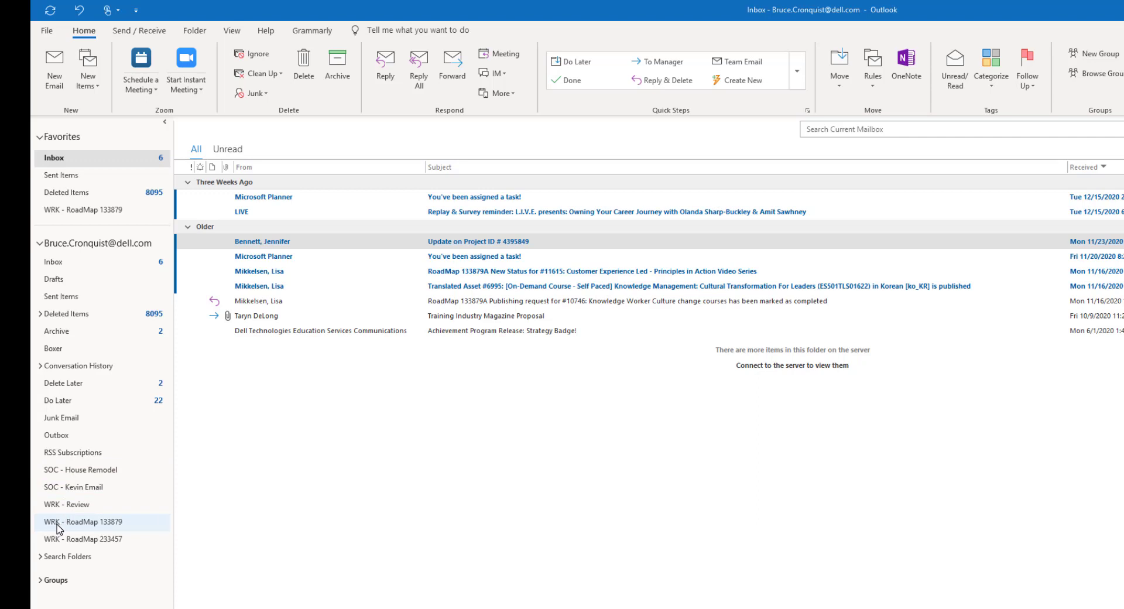
Move the inbox message "RoadMap 133879A New Status for #11615" to the WRK - RoadMap 133879 folder.
{"action": "right_click", "coordinate": [71, 253]}
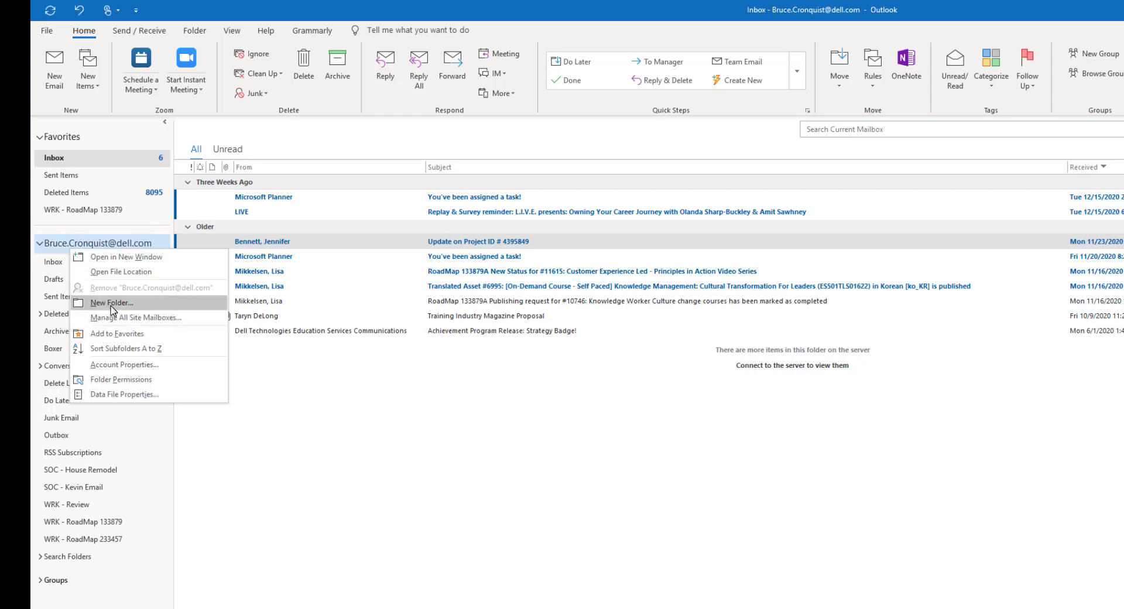
{"action": "left_click", "coordinate": [562, 275]}
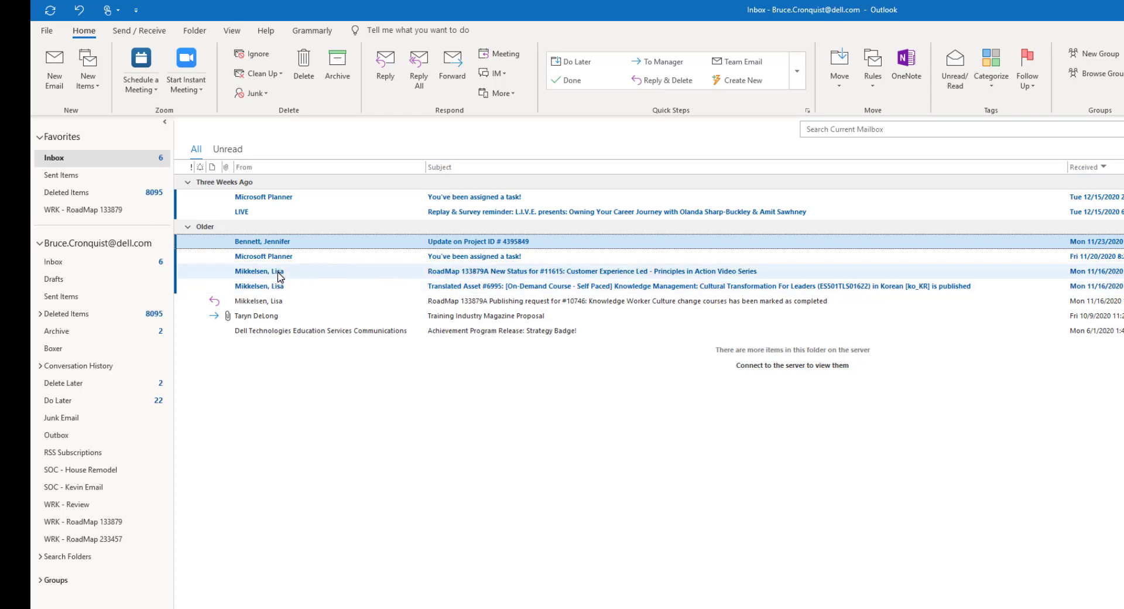
{"action": "left_click_drag", "start_coordinate": [279, 276], "coordinate": [92, 530]}
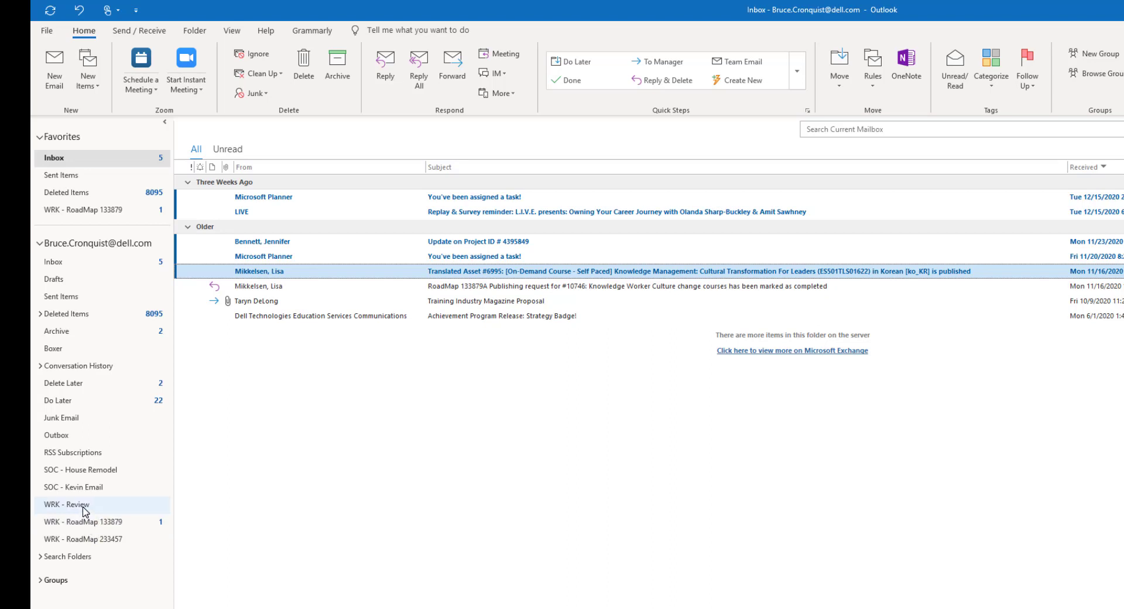
{"action": "left_click", "coordinate": [85, 505]}
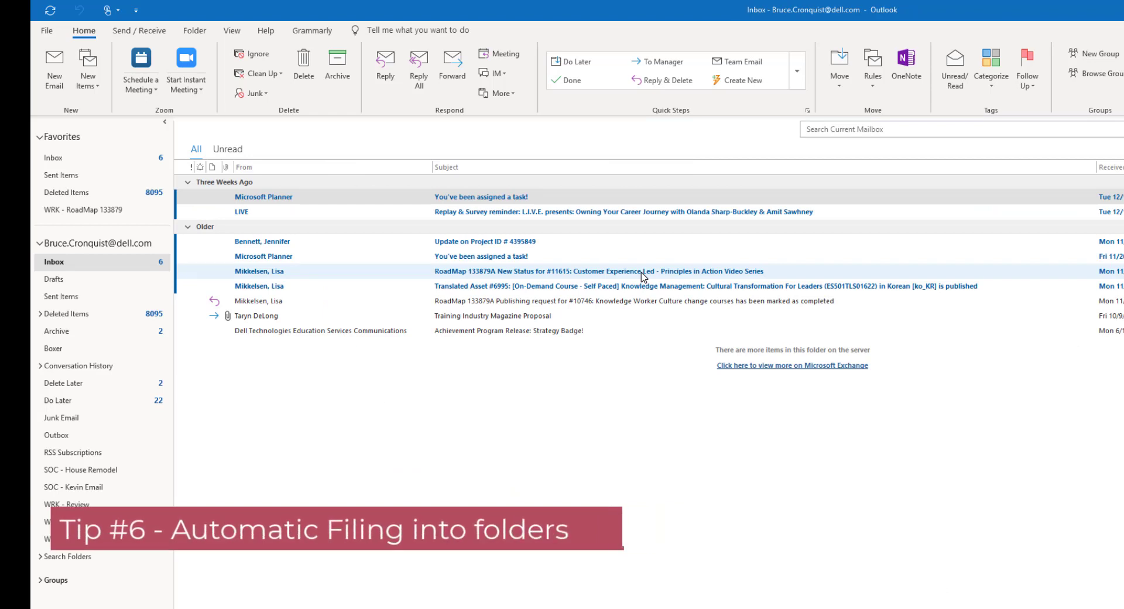
Create a rule from the "RoadMap 133879A New Status for #11615" message, with the condition that the subject contains 133879A.
{"action": "left_click", "coordinate": [644, 273]}
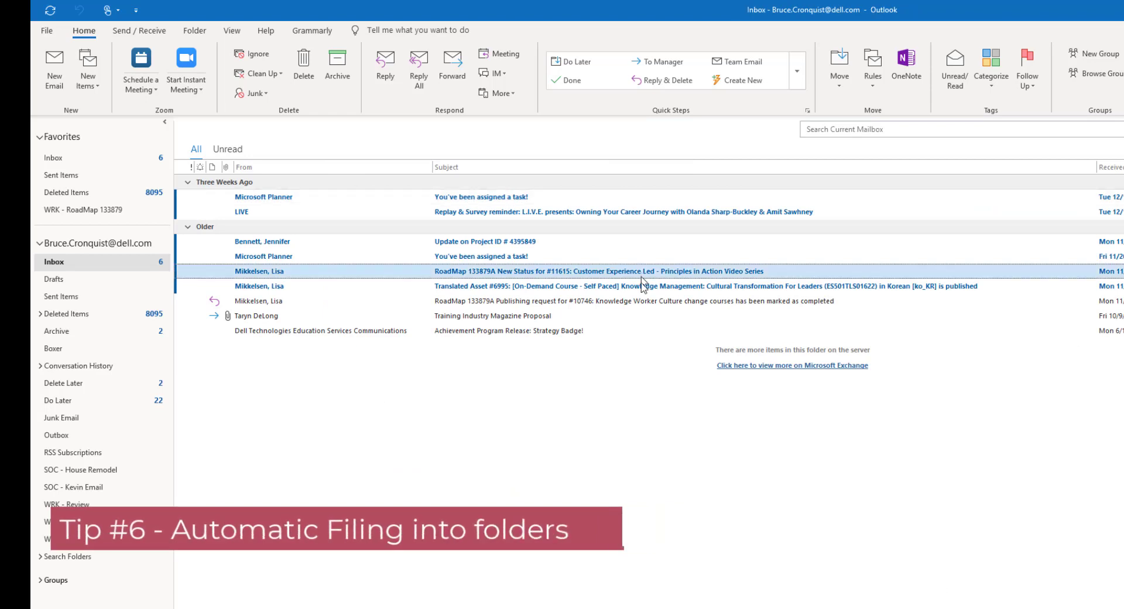
{"action": "left_click", "coordinate": [627, 302], "text": "ctrl"}
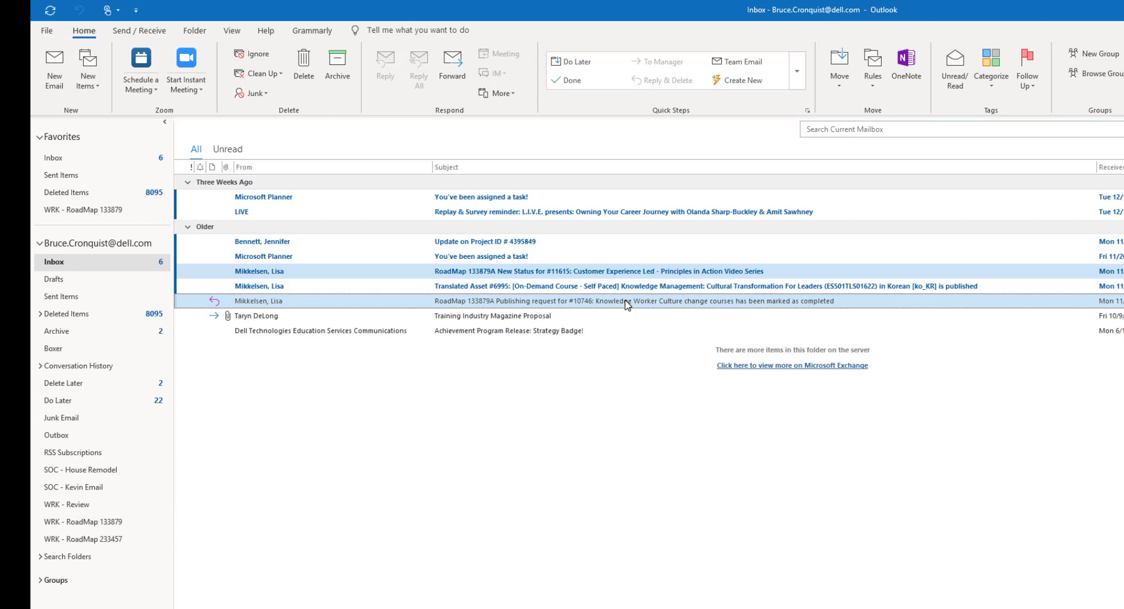
{"action": "left_click", "coordinate": [620, 273]}
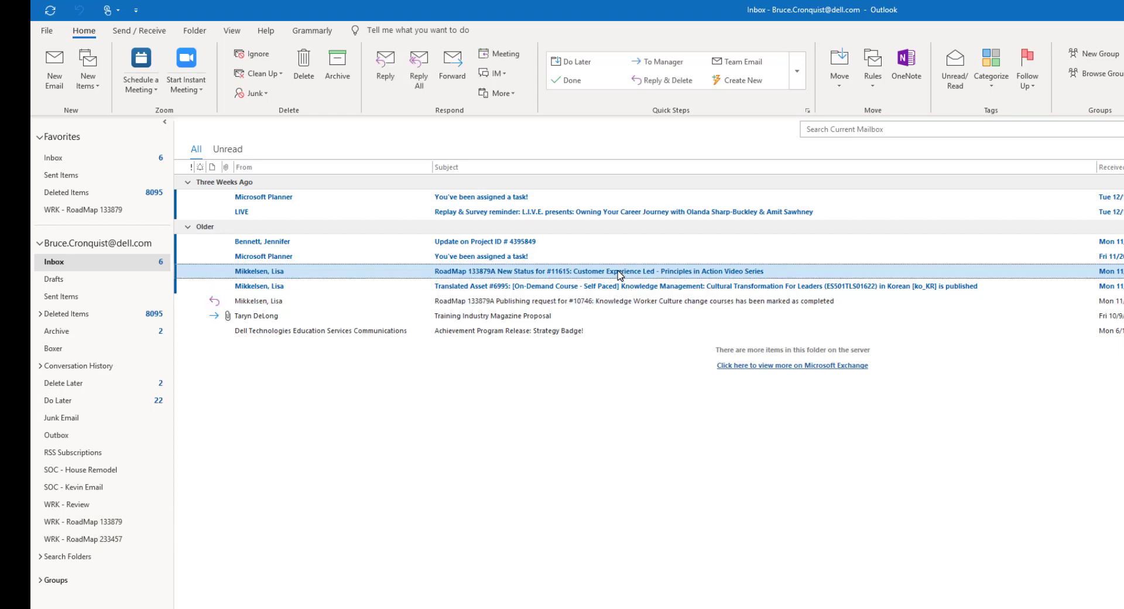
{"action": "right_click", "coordinate": [620, 275]}
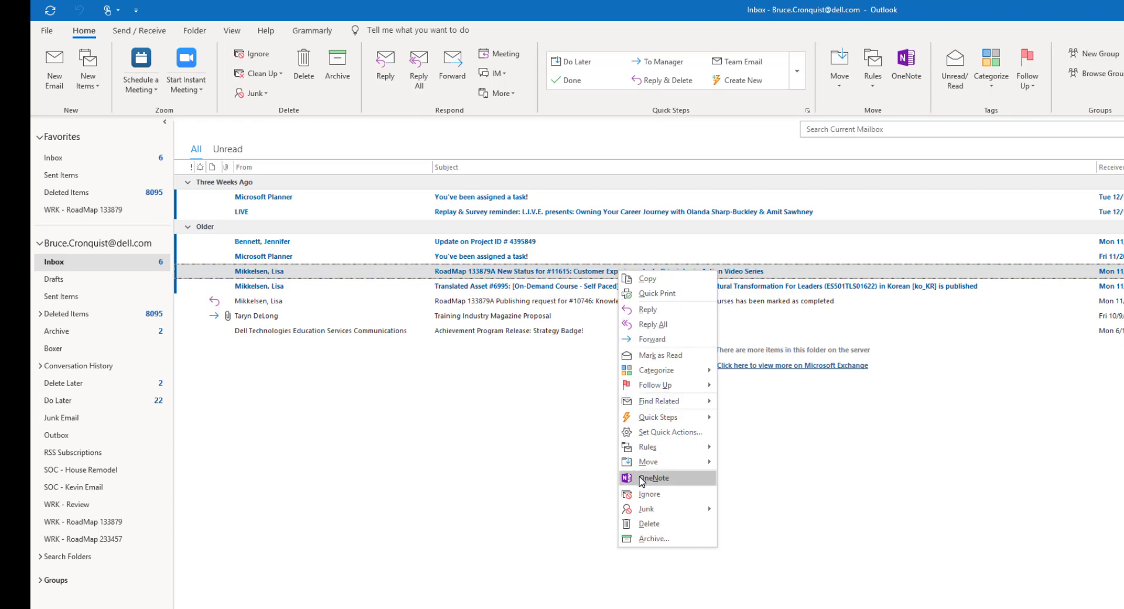
{"action": "mouse_move", "coordinate": [644, 447]}
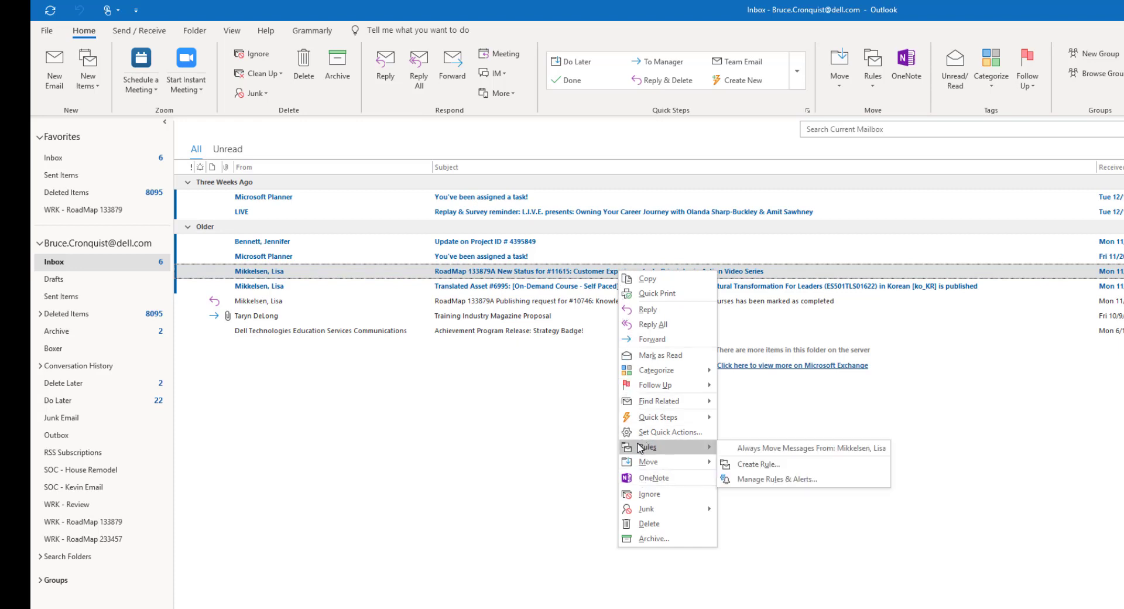
{"action": "left_click", "coordinate": [786, 467]}
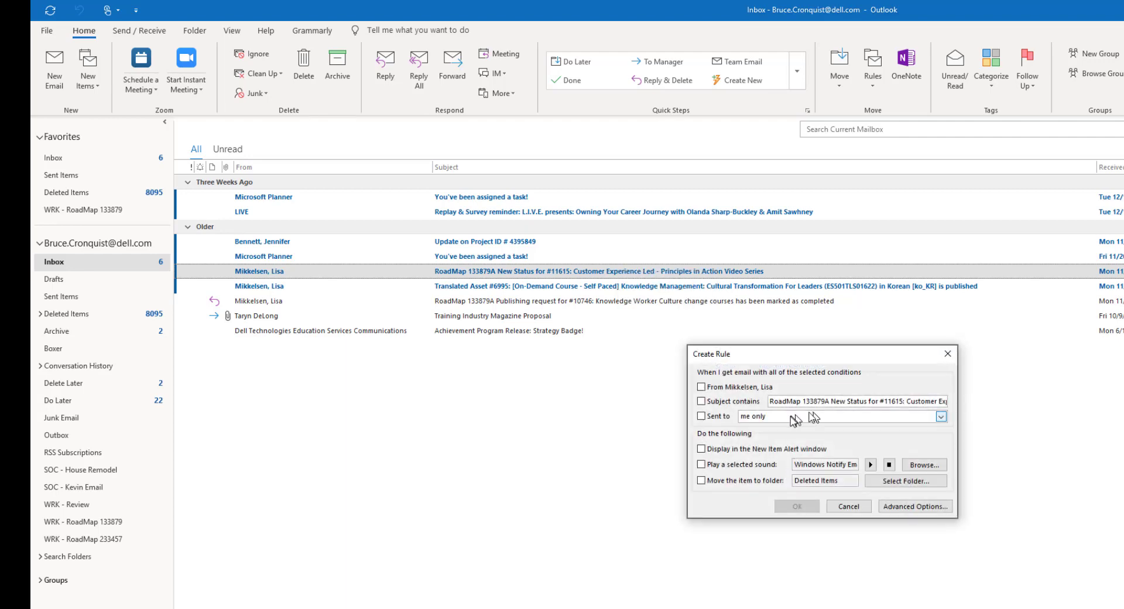
{"action": "left_click", "coordinate": [702, 401]}
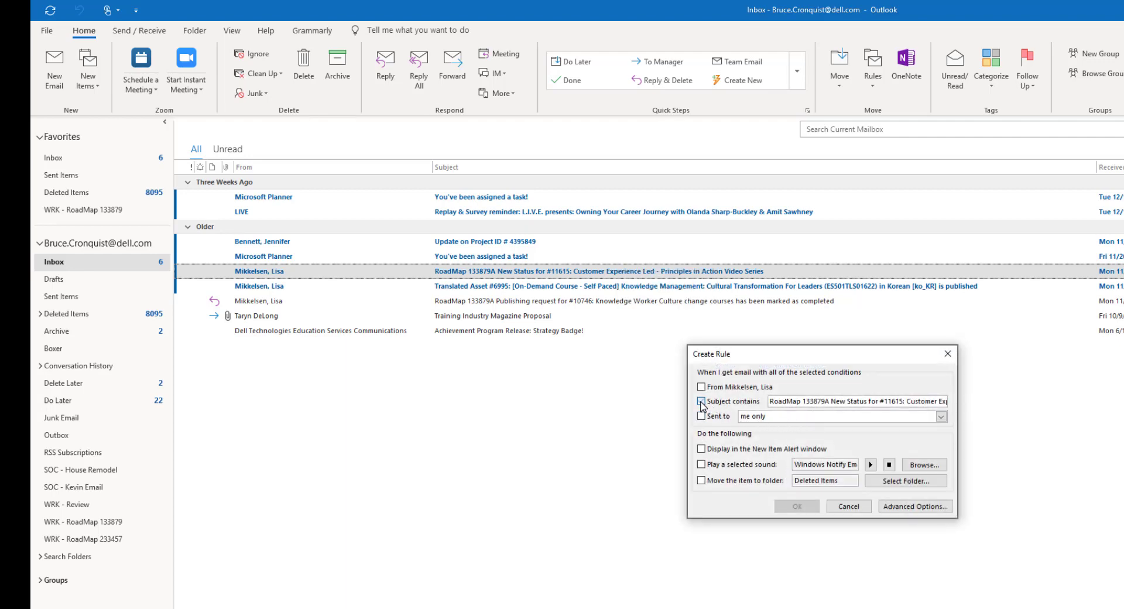
{"action": "double_click", "coordinate": [795, 401]}
{"action": "key", "text": "Delete"}
{"action": "left_click", "coordinate": [801, 403]}
{"action": "key", "text": "shift+End"}
{"action": "key", "text": "Delete"}
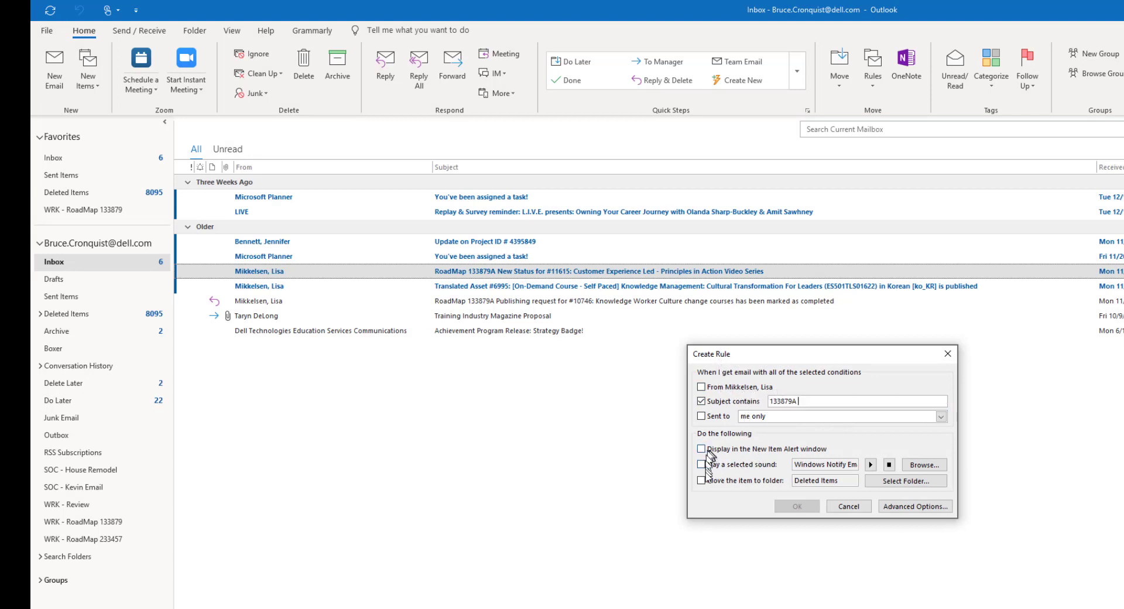
Set the rule's action to move matching items to the WRK - RoadMap 133879 folder.
{"action": "left_click", "coordinate": [700, 480]}
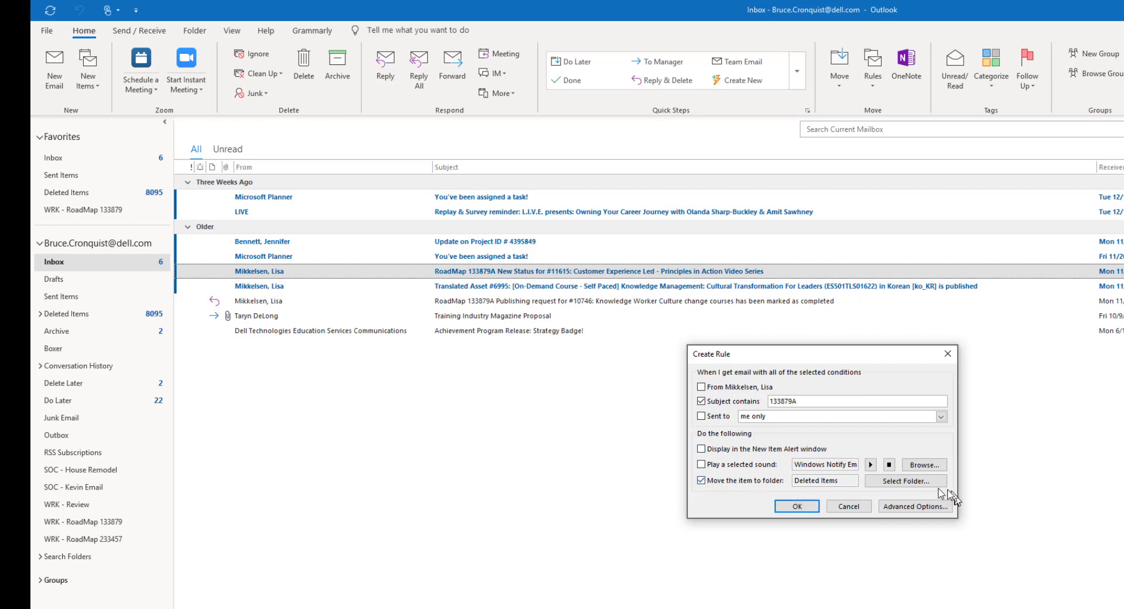
{"action": "left_click", "coordinate": [906, 482]}
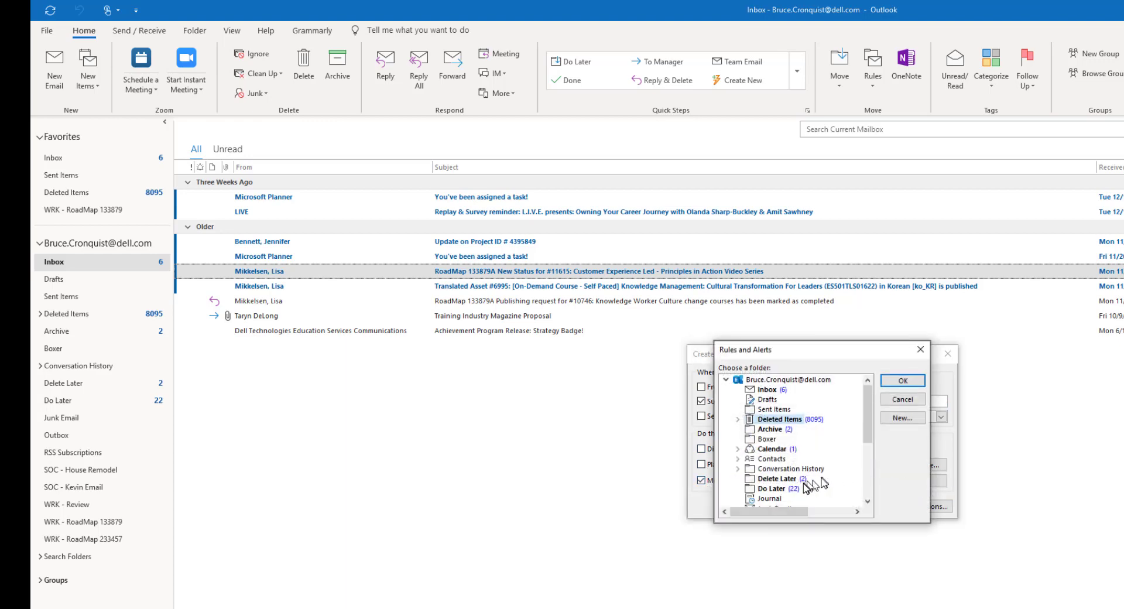
{"action": "scroll", "coordinate": [824, 480], "scroll_direction": "down", "scroll_amount": 4}
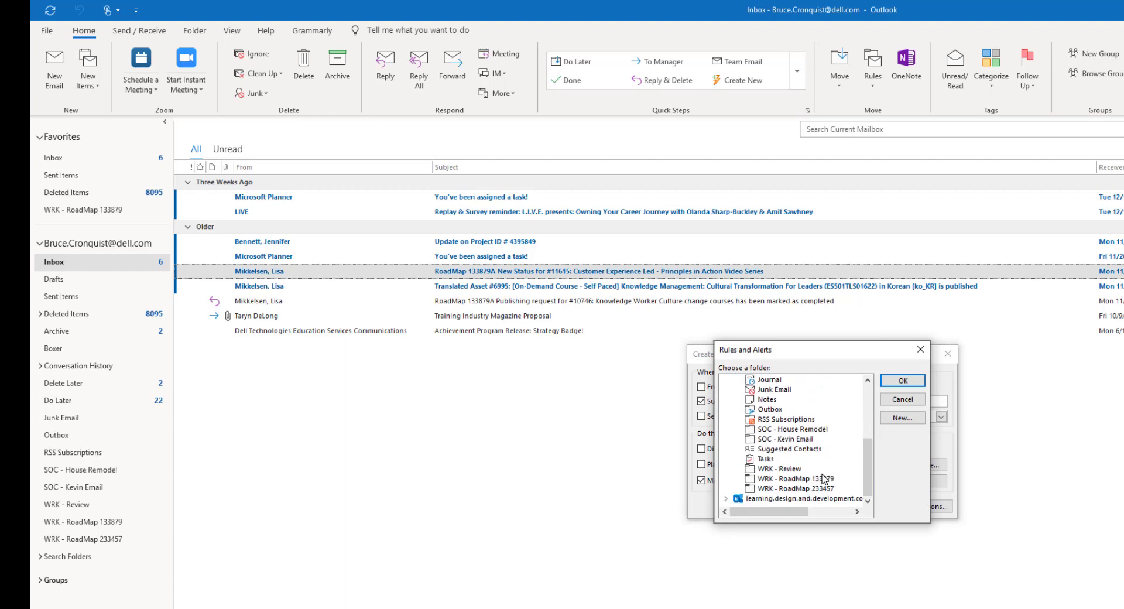
{"action": "left_click", "coordinate": [805, 479]}
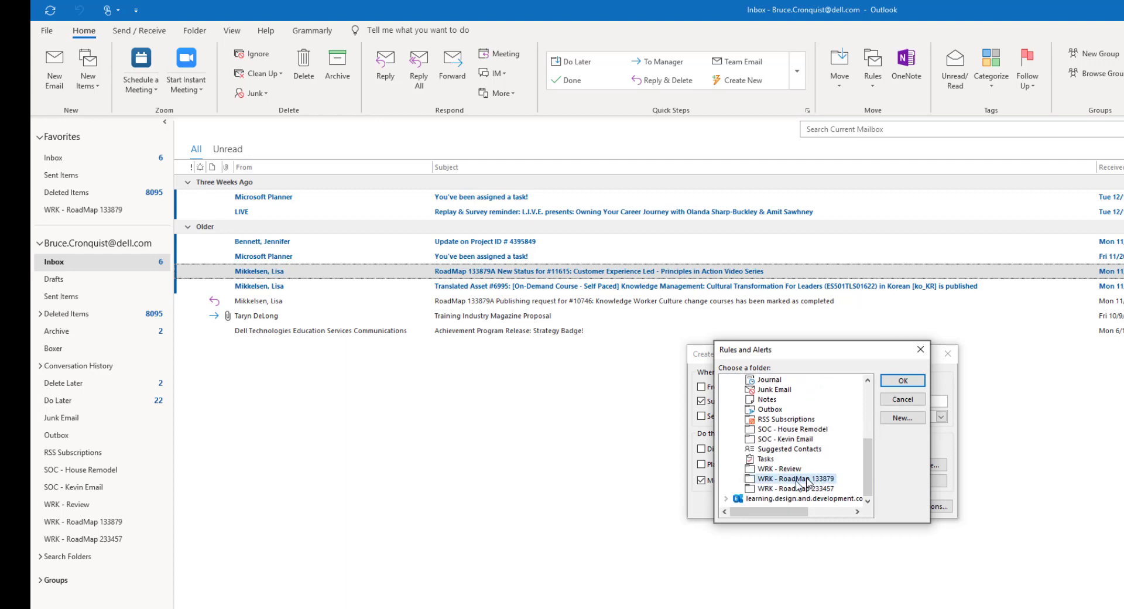
{"action": "left_click", "coordinate": [903, 381]}
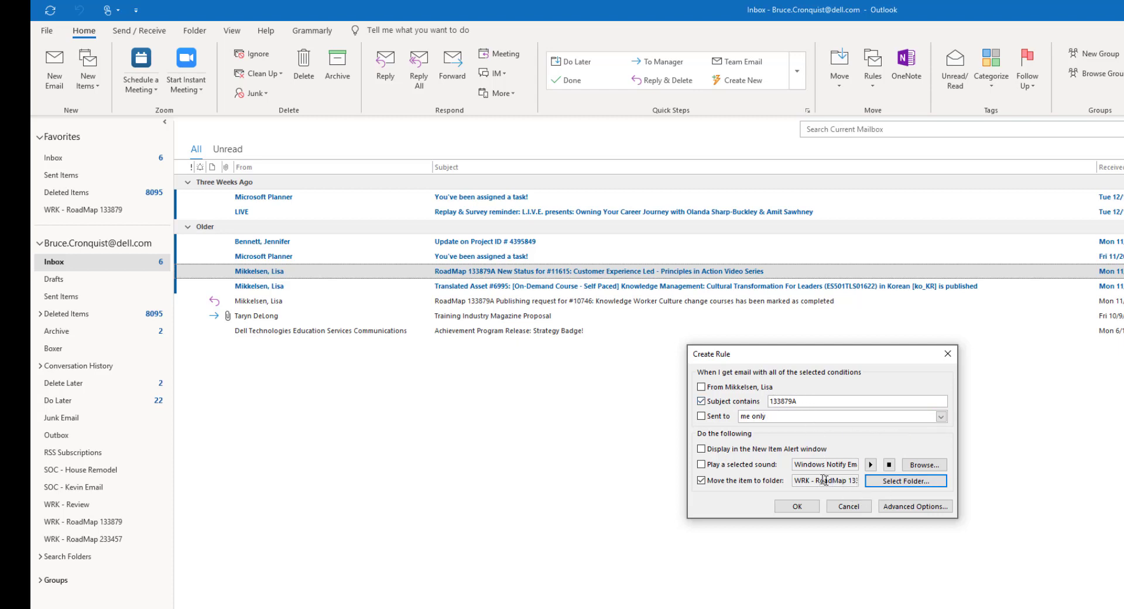
Create the rule and run it on the messages already in the Inbox.
{"action": "left_click", "coordinate": [797, 507]}
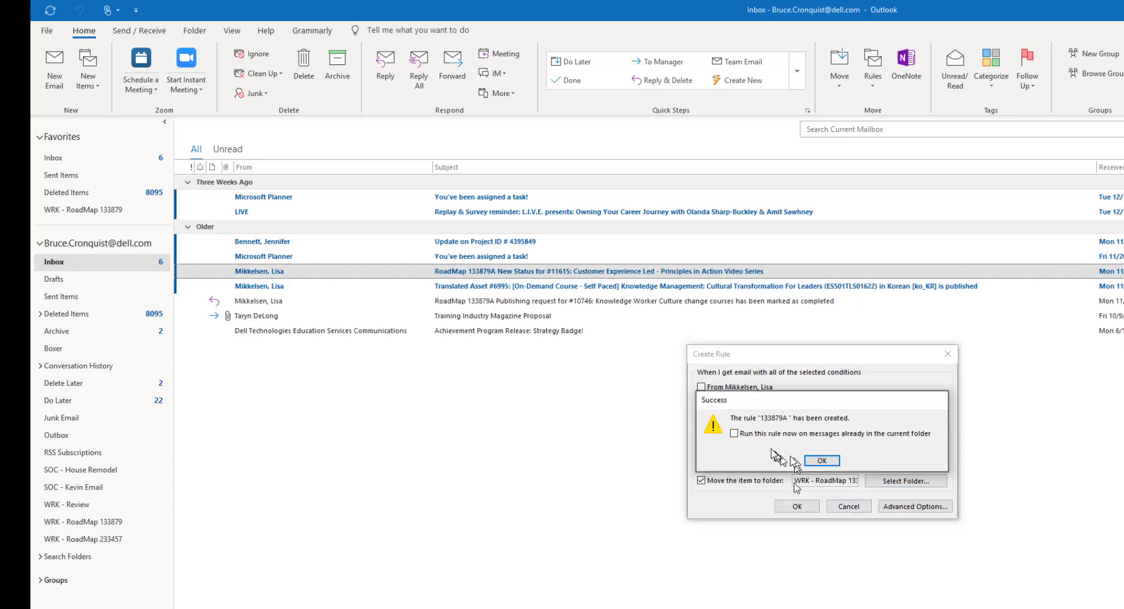
{"action": "left_click", "coordinate": [735, 435]}
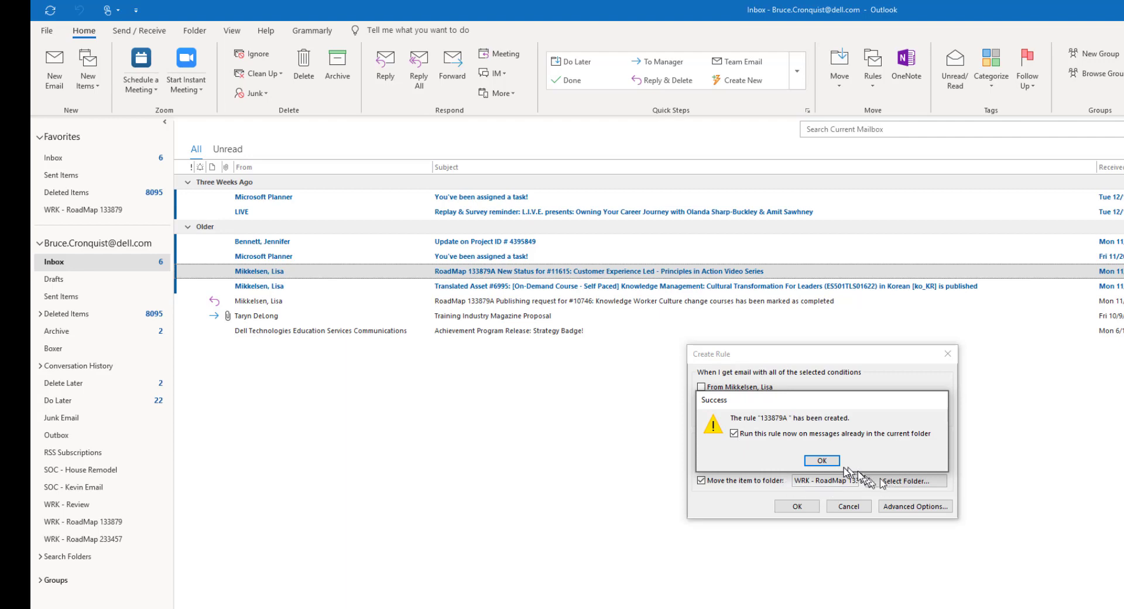
{"action": "left_click", "coordinate": [821, 461]}
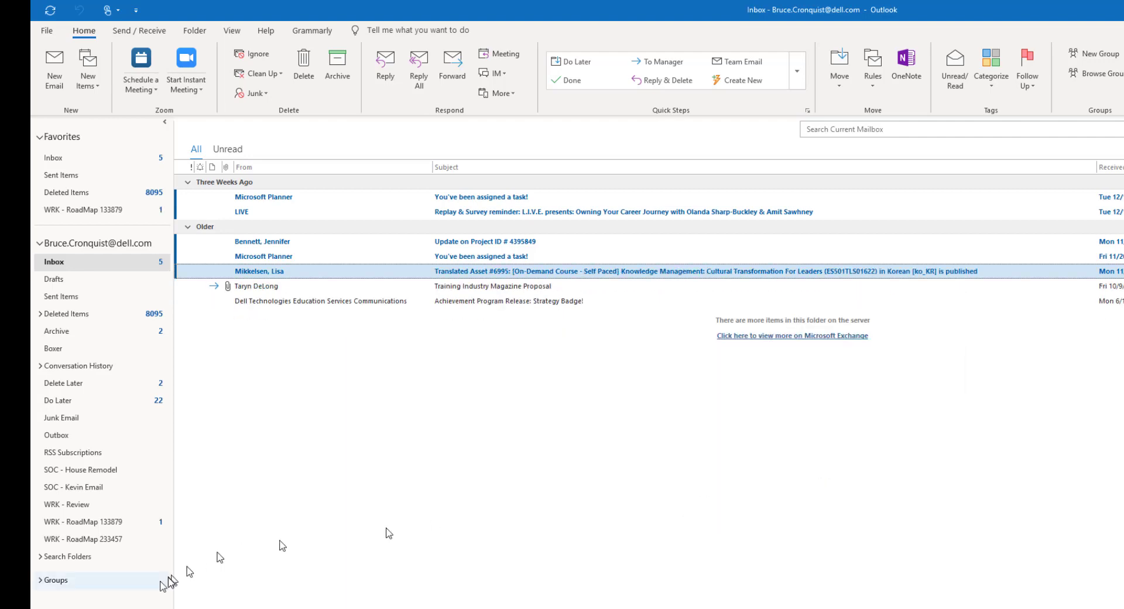
{"action": "left_click", "coordinate": [108, 522]}
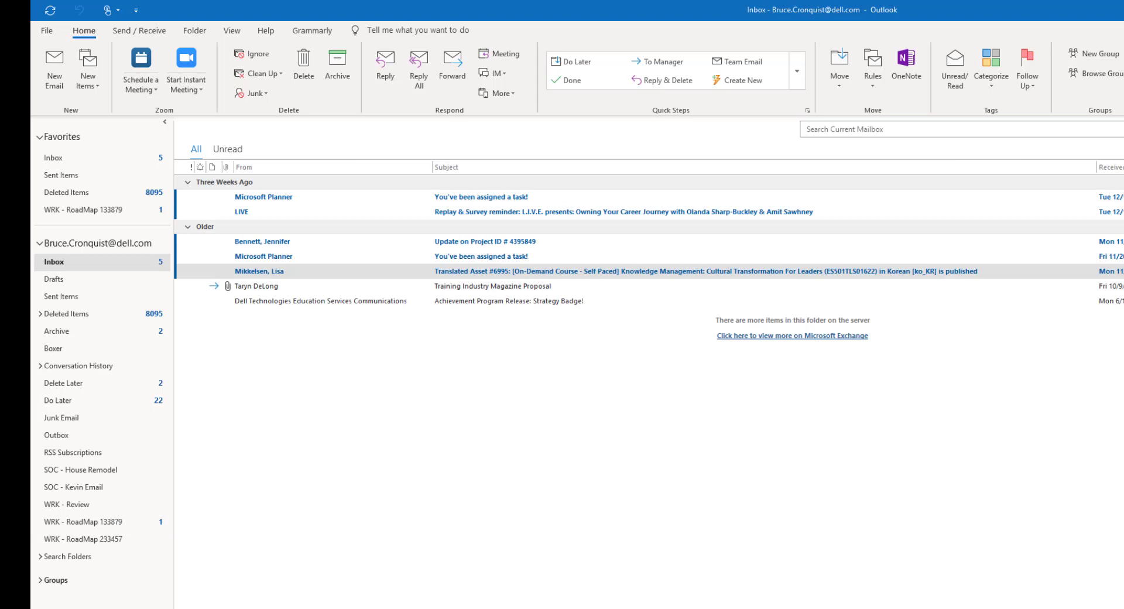
{"action": "left_click", "coordinate": [876, 89]}
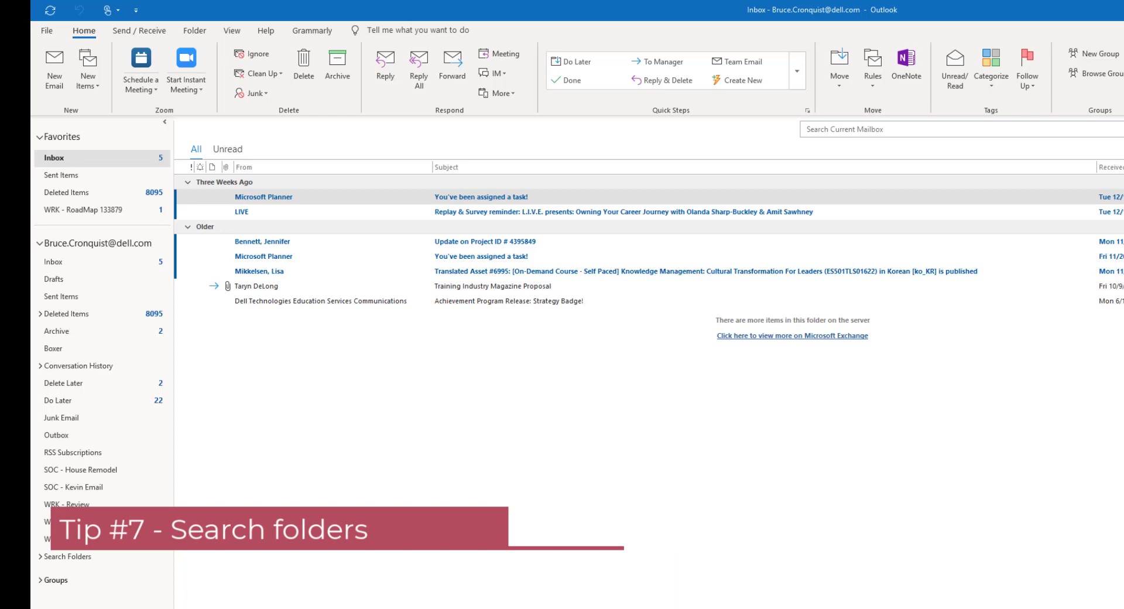
Start a new search folder of the type "Mail from specific people".
{"action": "right_click", "coordinate": [77, 560]}
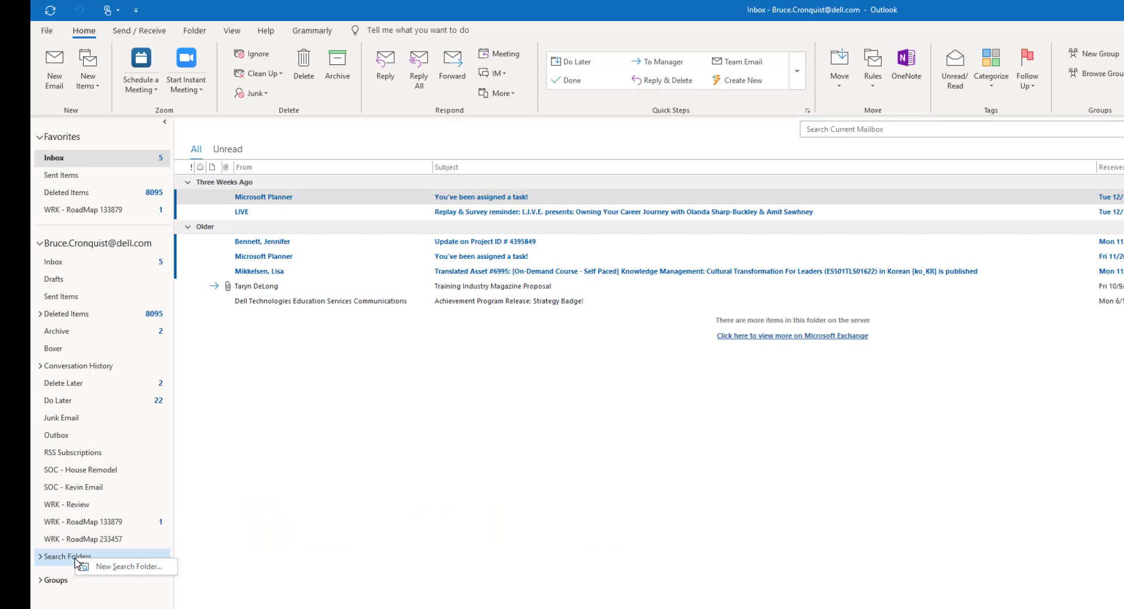
{"action": "left_click", "coordinate": [114, 568]}
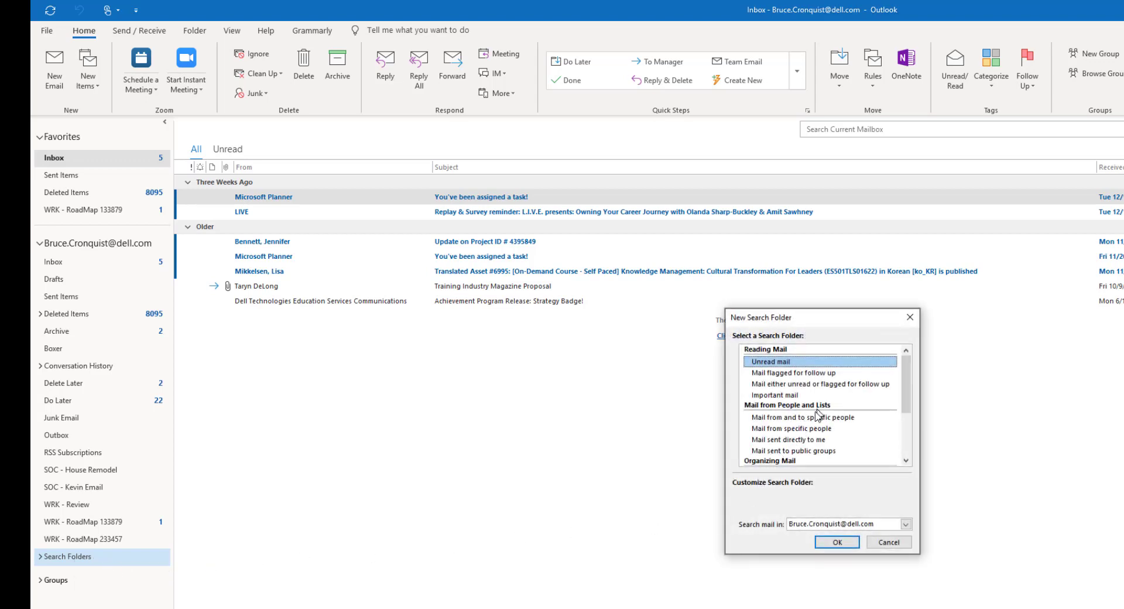
{"action": "left_click", "coordinate": [793, 418]}
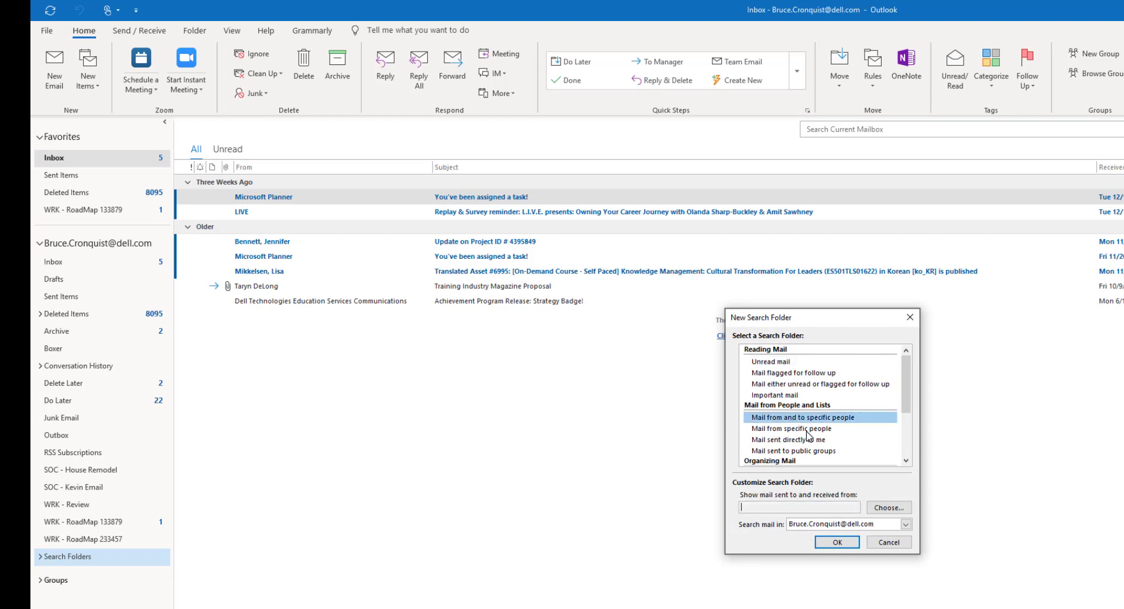
{"action": "left_click", "coordinate": [806, 431]}
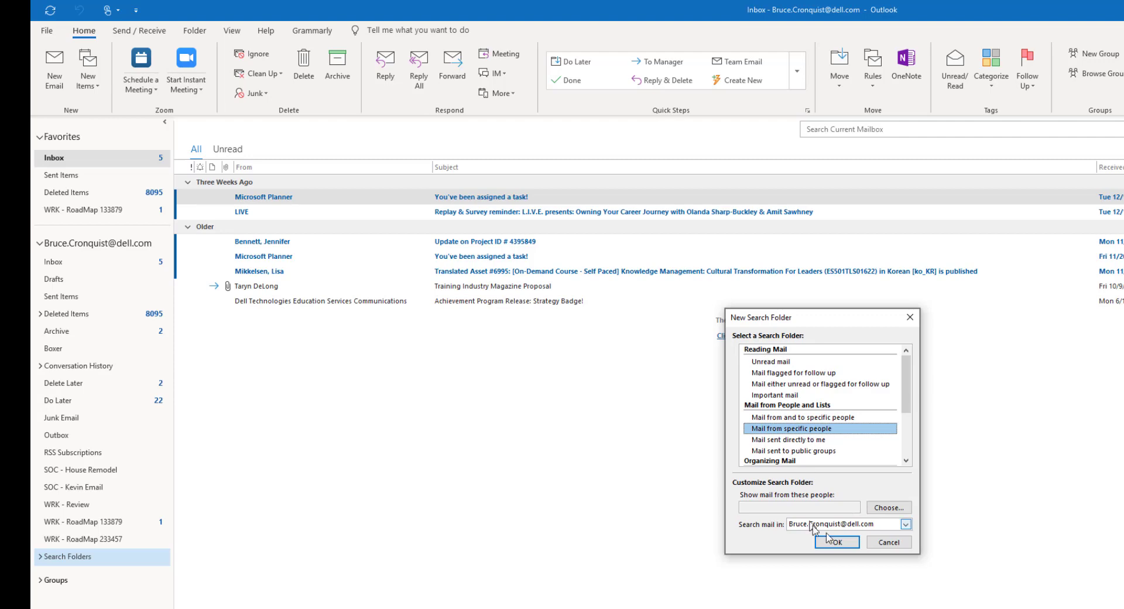
Choose a colleague from the Offline Global Address List as the sender and create the search folder.
{"action": "left_click", "coordinate": [889, 508]}
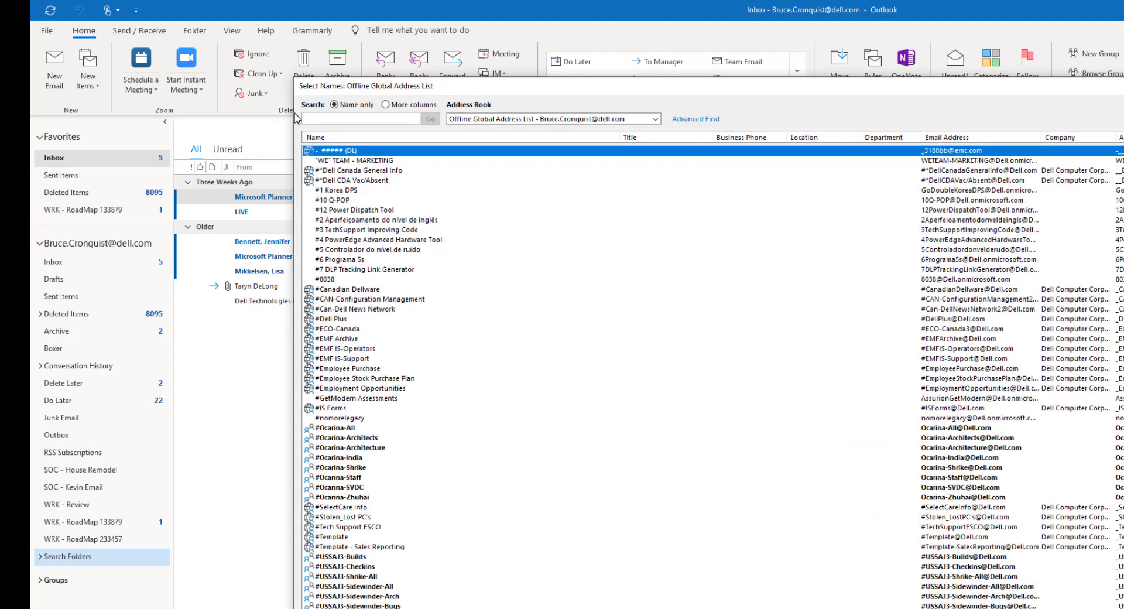
{"action": "type", "text": "caroli"}
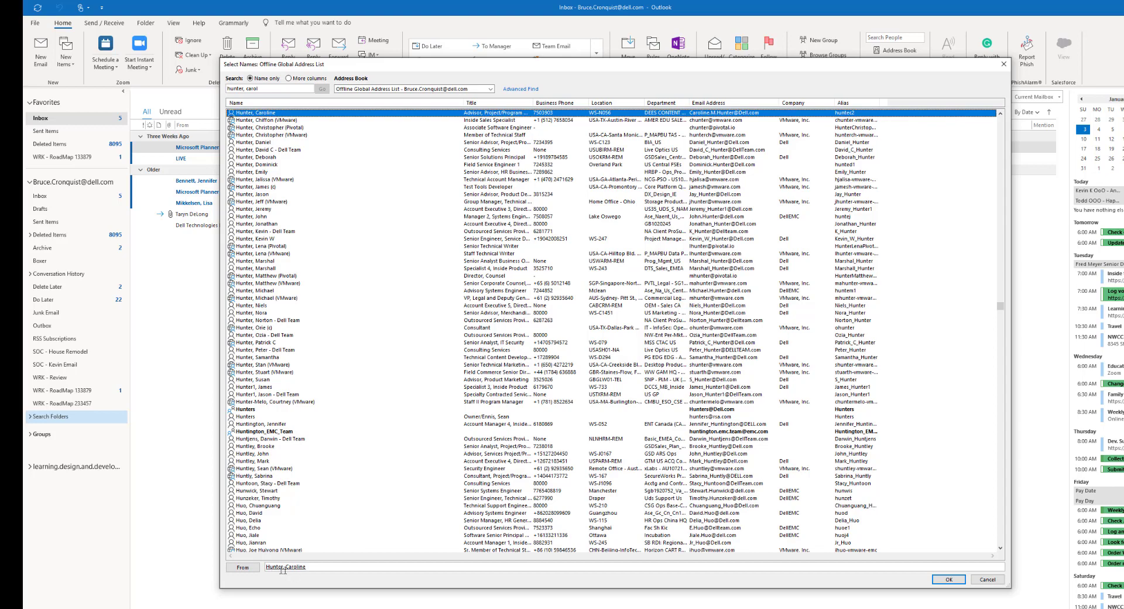
{"action": "left_click", "coordinate": [949, 579]}
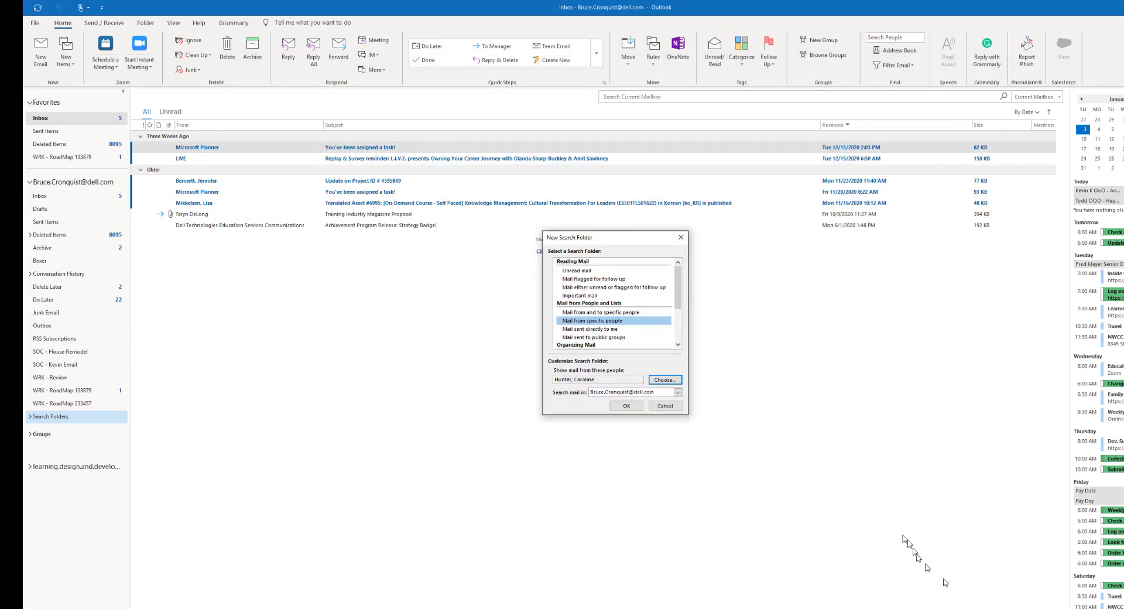
{"action": "left_click", "coordinate": [626, 406]}
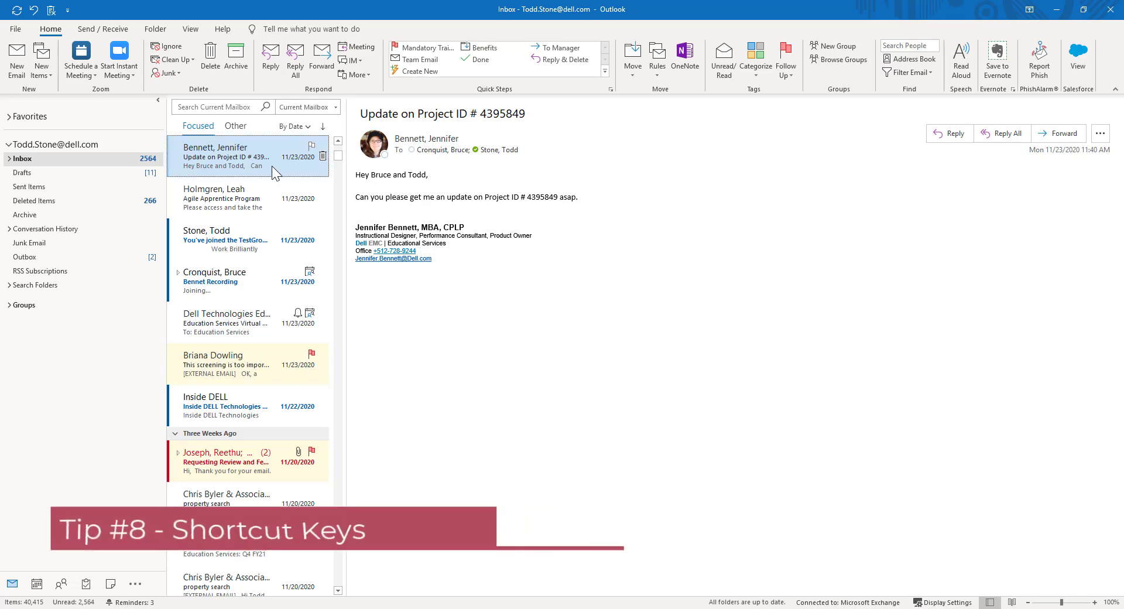
Start a reply to the message "Update on Project ID # 4395849" with the text "Will do...".
{"action": "key", "text": "ctrl+r"}
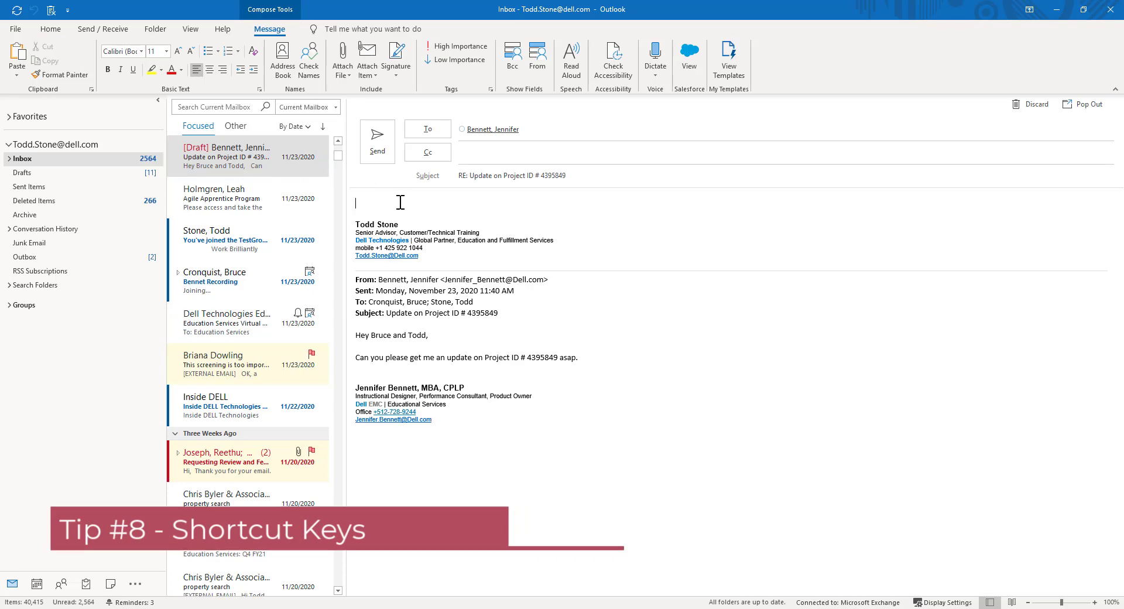
{"action": "type", "text": "Will do..."}
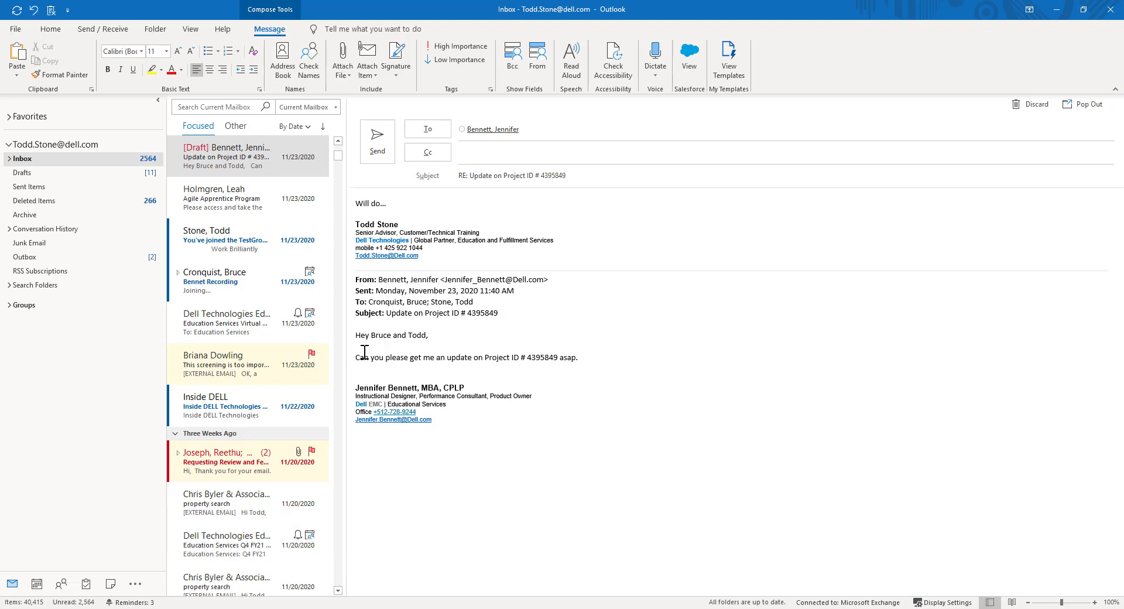
Search the program's Help for "shortcut keys".
{"action": "left_click", "coordinate": [223, 29]}
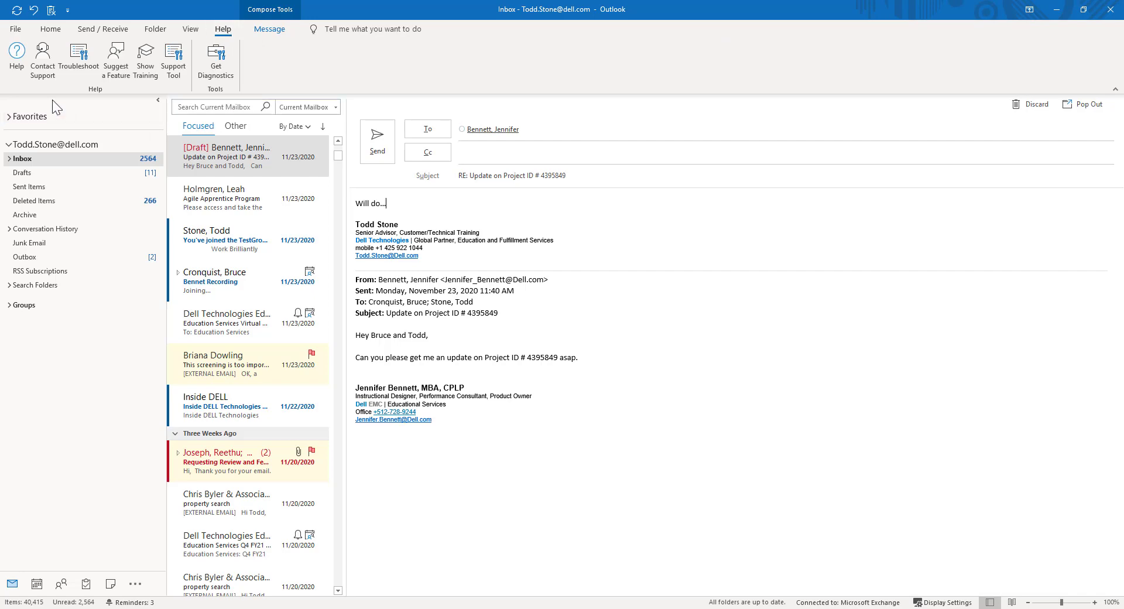
{"action": "left_click", "coordinate": [17, 56]}
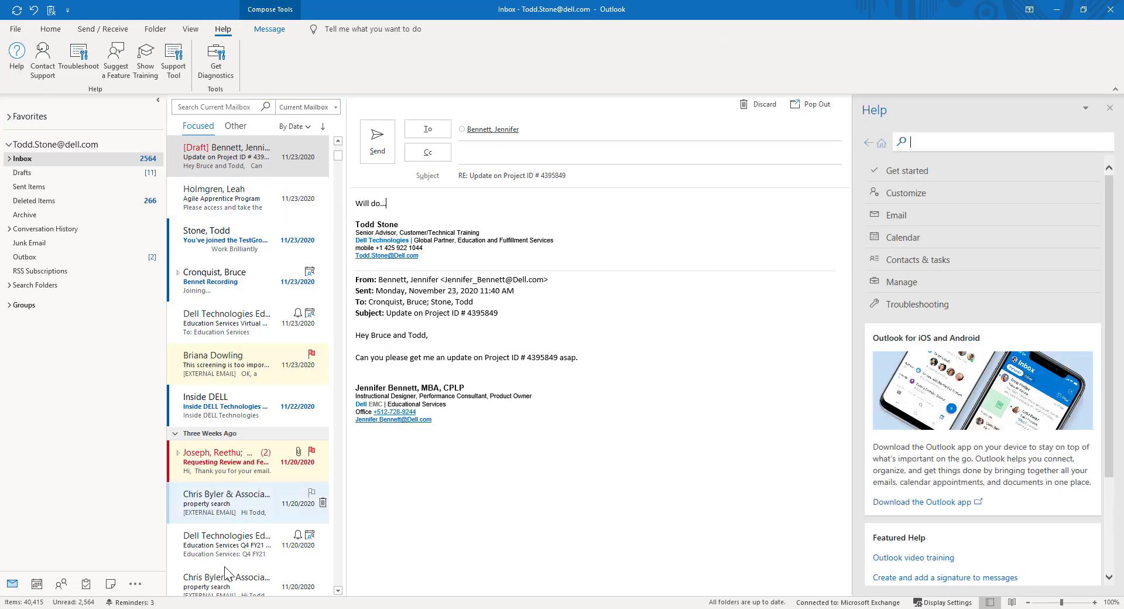
{"action": "type", "text": "shor"}
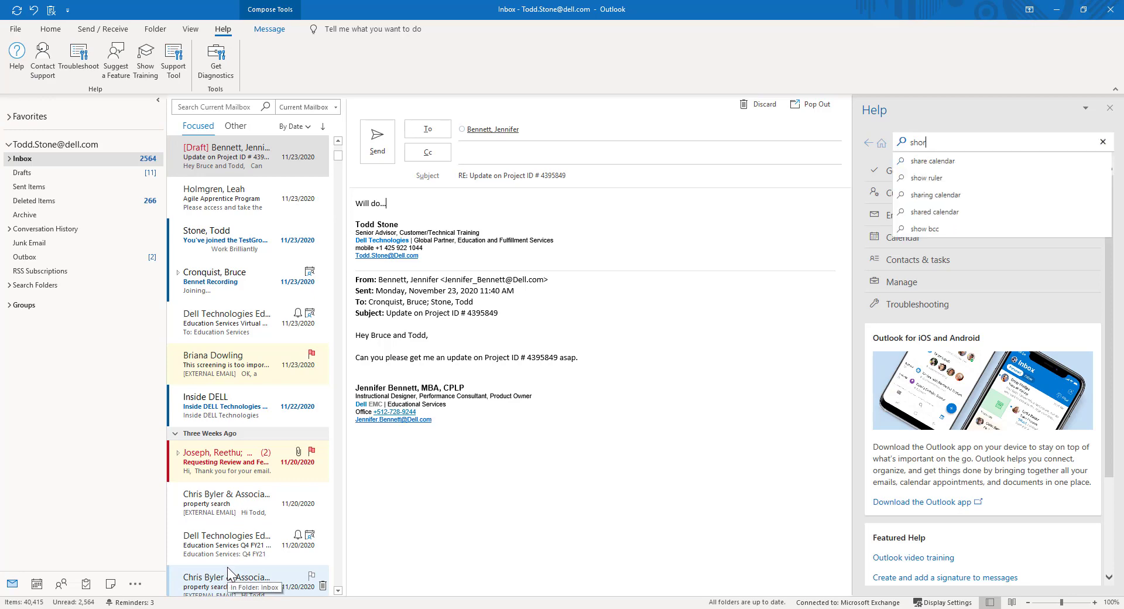
{"action": "type", "text": "tcut keys"}
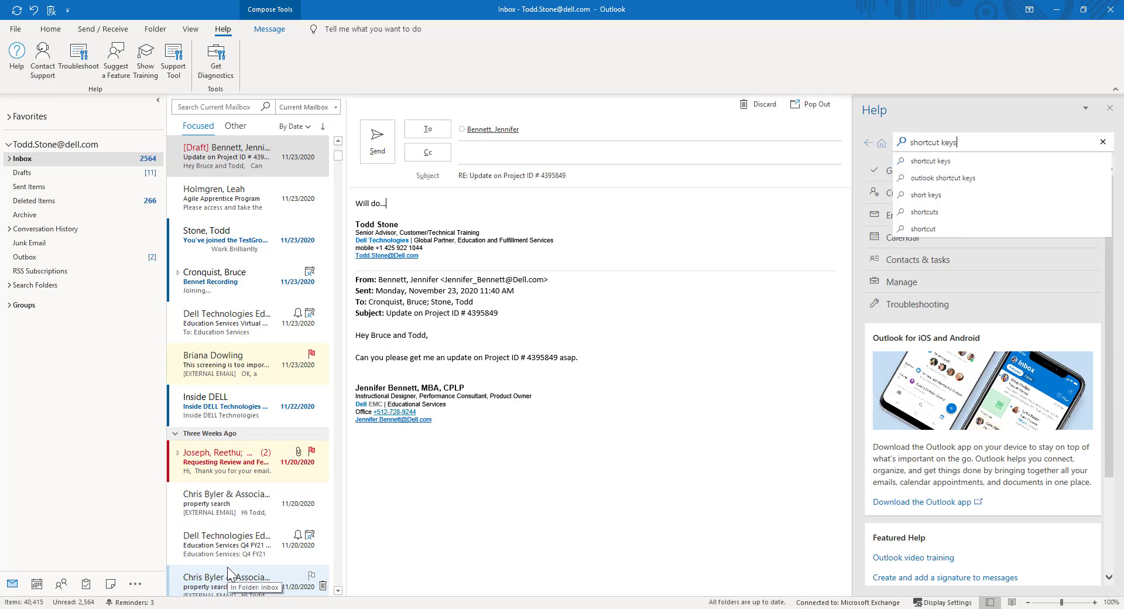
{"action": "key", "text": "Return"}
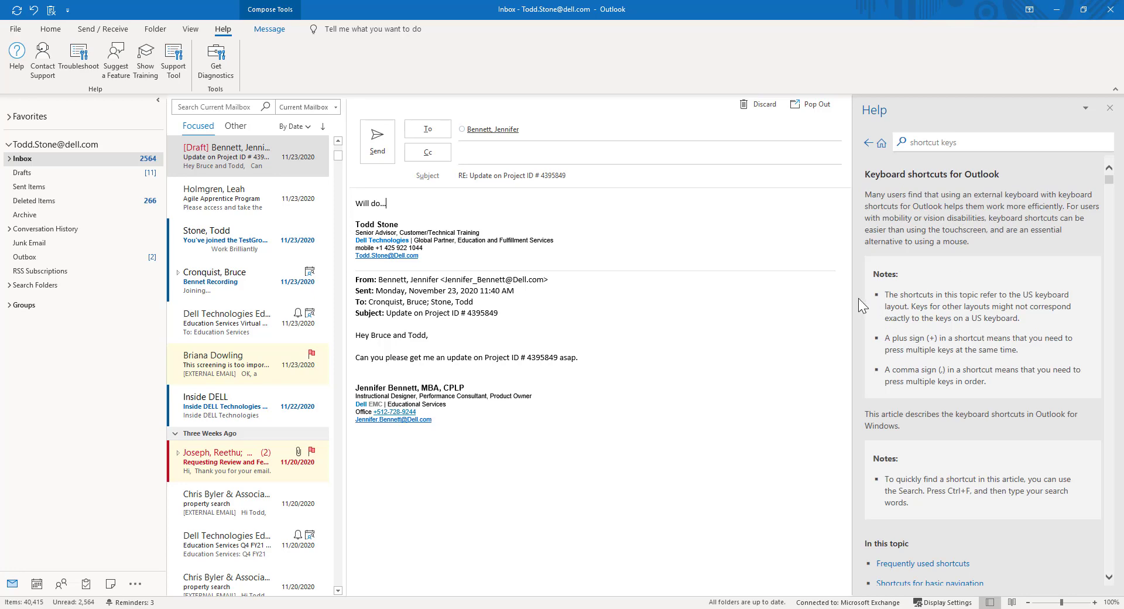
Widen the Help pane and examine the article's topics and its table of frequently used shortcuts.
{"action": "left_click_drag", "start_coordinate": [853, 297], "coordinate": [557, 356]}
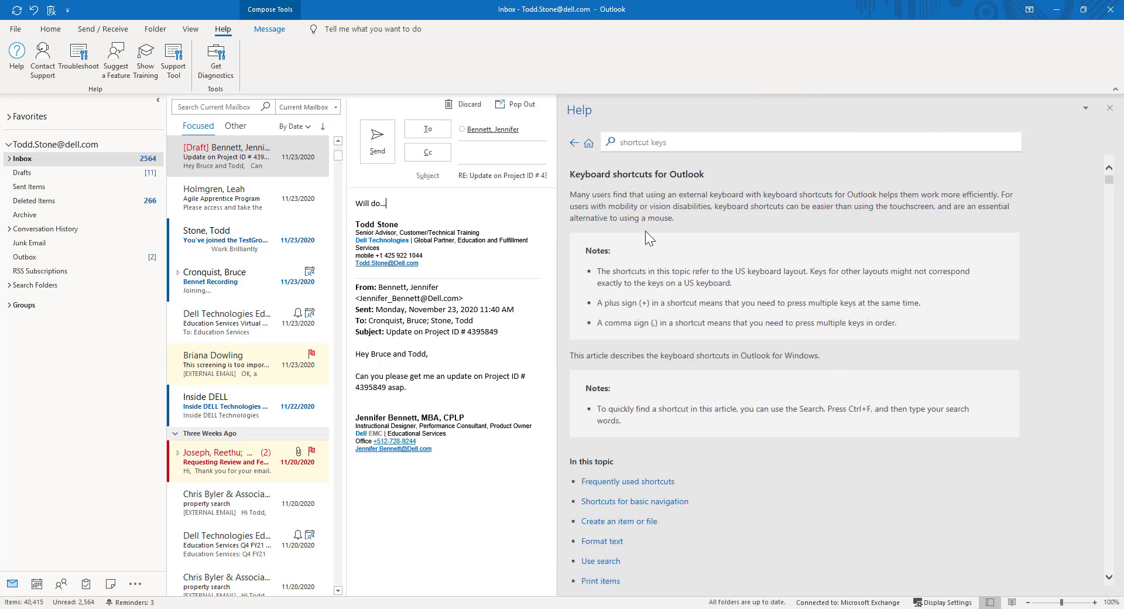
{"action": "scroll", "coordinate": [647, 238], "scroll_direction": "down", "scroll_amount": 6}
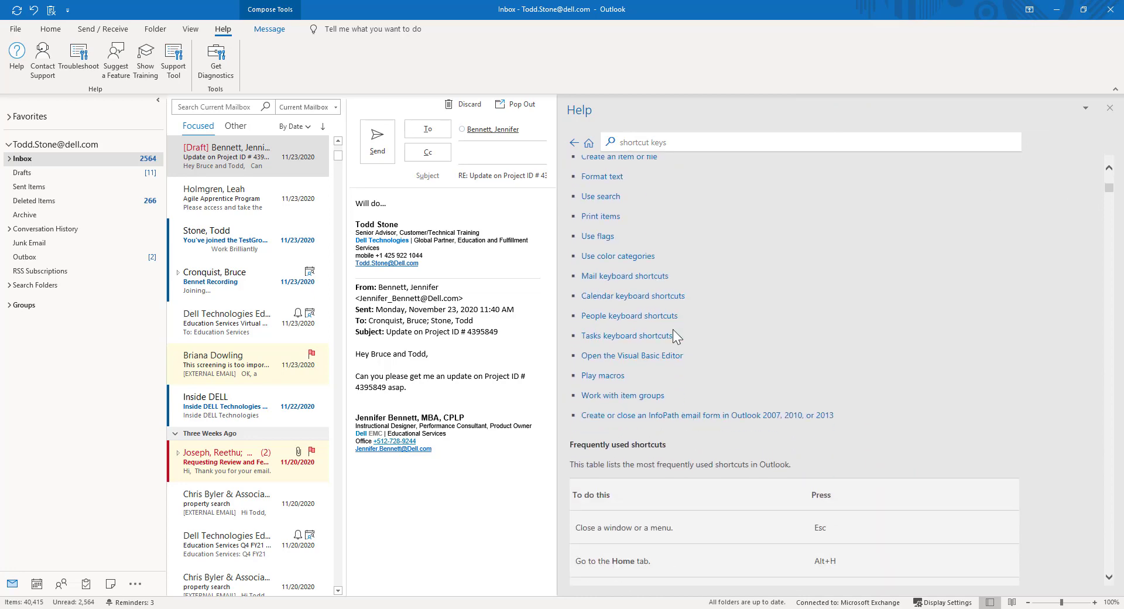
{"action": "scroll", "coordinate": [673, 329], "scroll_direction": "down", "scroll_amount": 7}
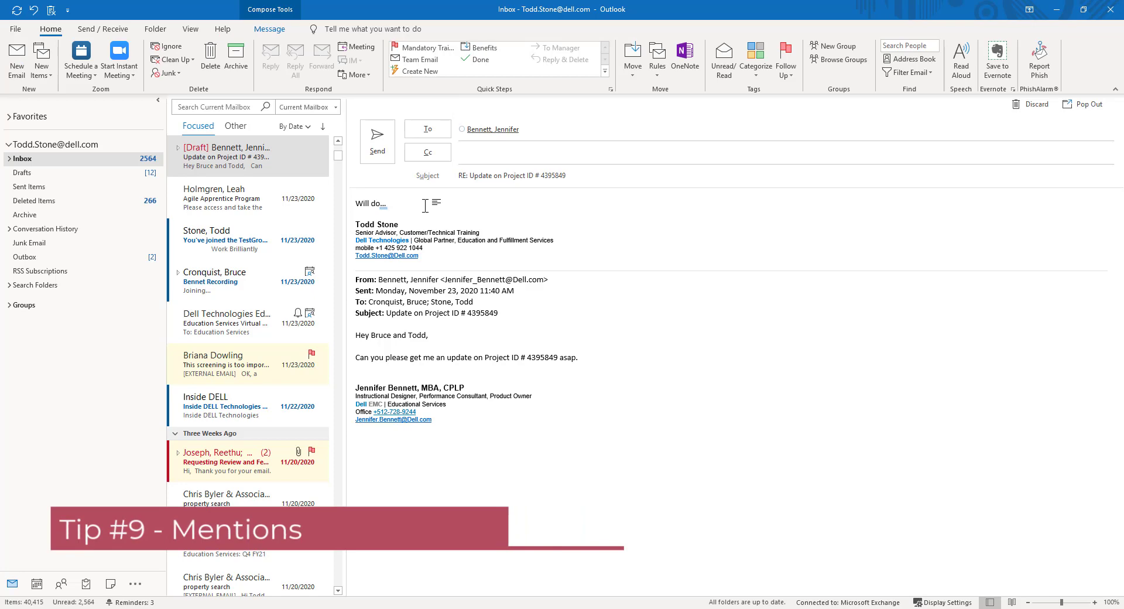
{"action": "key", "text": "Return"}
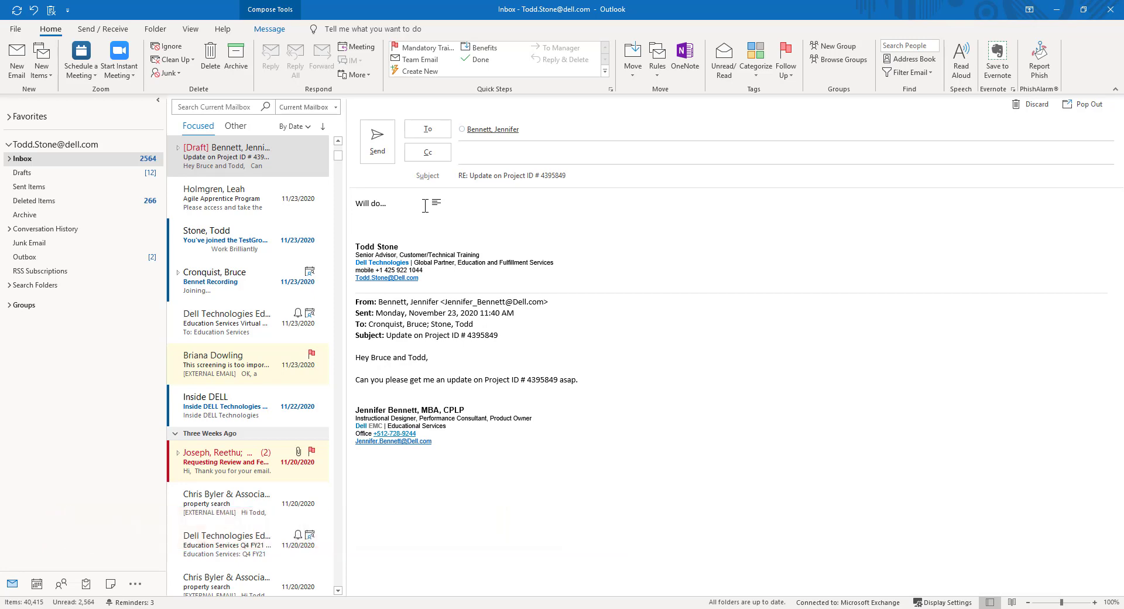
{"action": "type", "text": "@"}
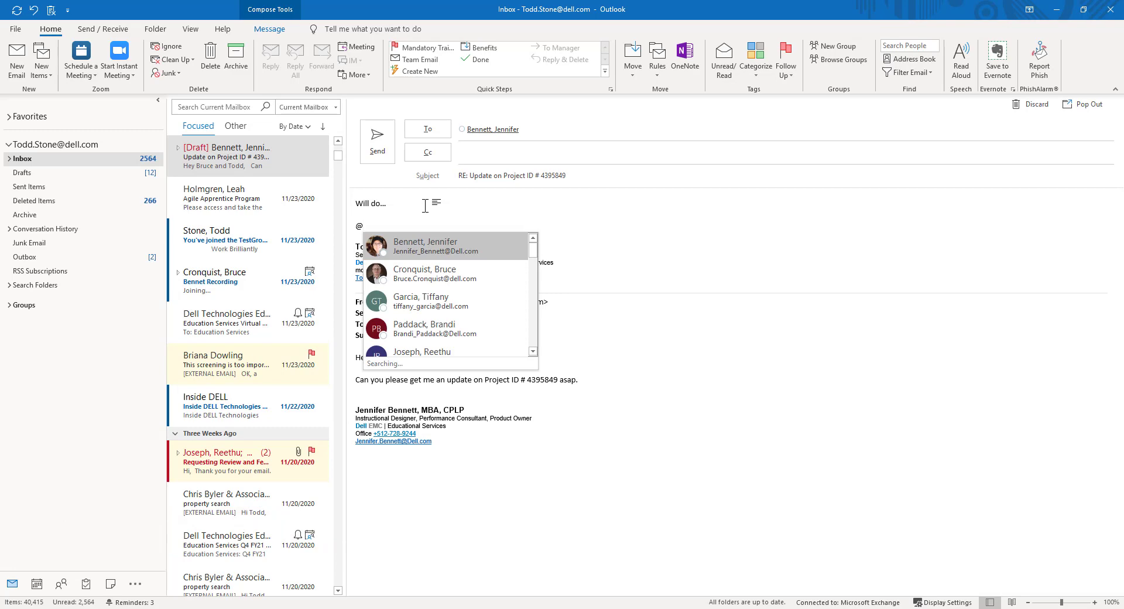
{"action": "type", "text": "jef"}
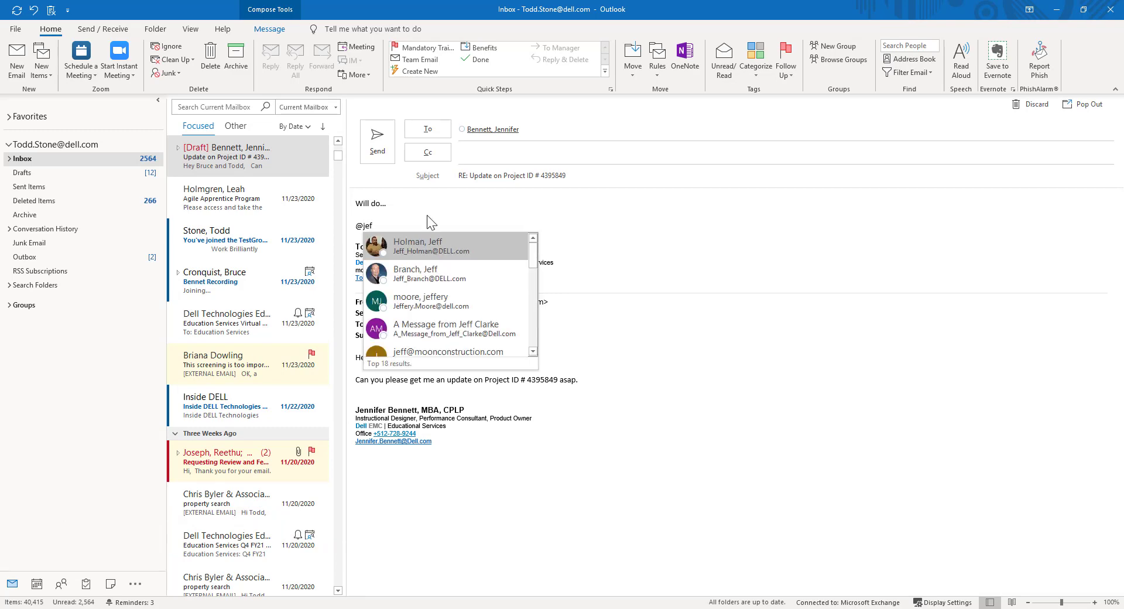
{"action": "left_click", "coordinate": [441, 255]}
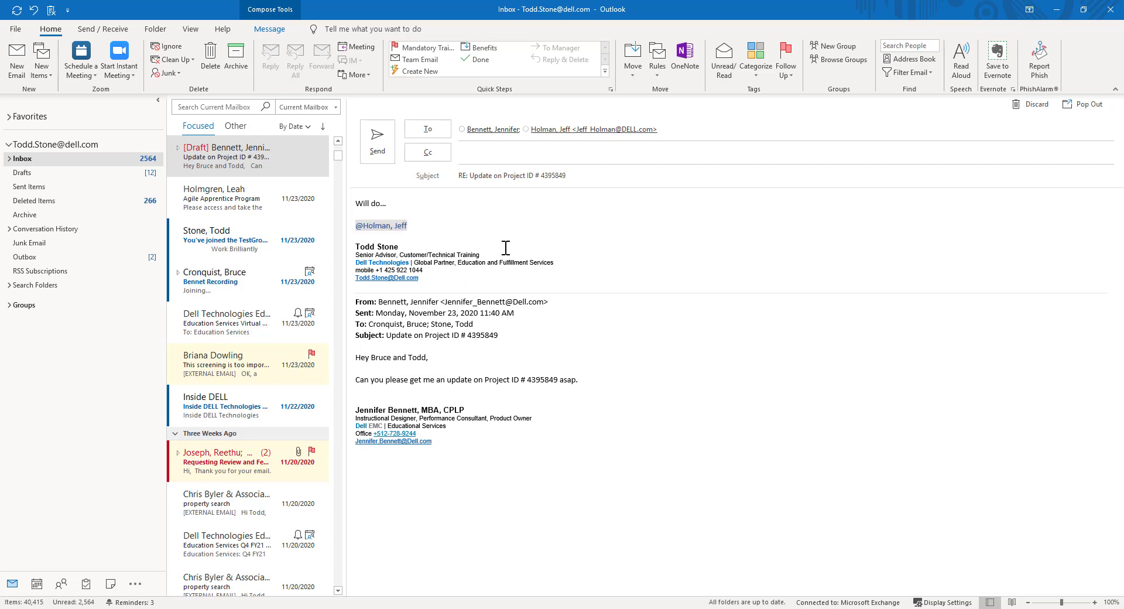
Shorten the mention to the colleague's first name and add ", check out this update..." after it.
{"action": "mouse_move", "coordinate": [561, 129]}
{"action": "key", "text": "BackSpace"}
{"action": "key", "text": "BackSpace"}
{"action": "key", "text": "BackSpace"}
{"action": "key", "text": "BackSpace"}
{"action": "key", "text": "BackSpace"}
{"action": "key", "text": "BackSpace"}
{"action": "key", "text": "BackSpace"}
{"action": "key", "text": "BackSpace"}
{"action": "key", "text": "BackSpace"}
{"action": "type", "text": "check out th"}
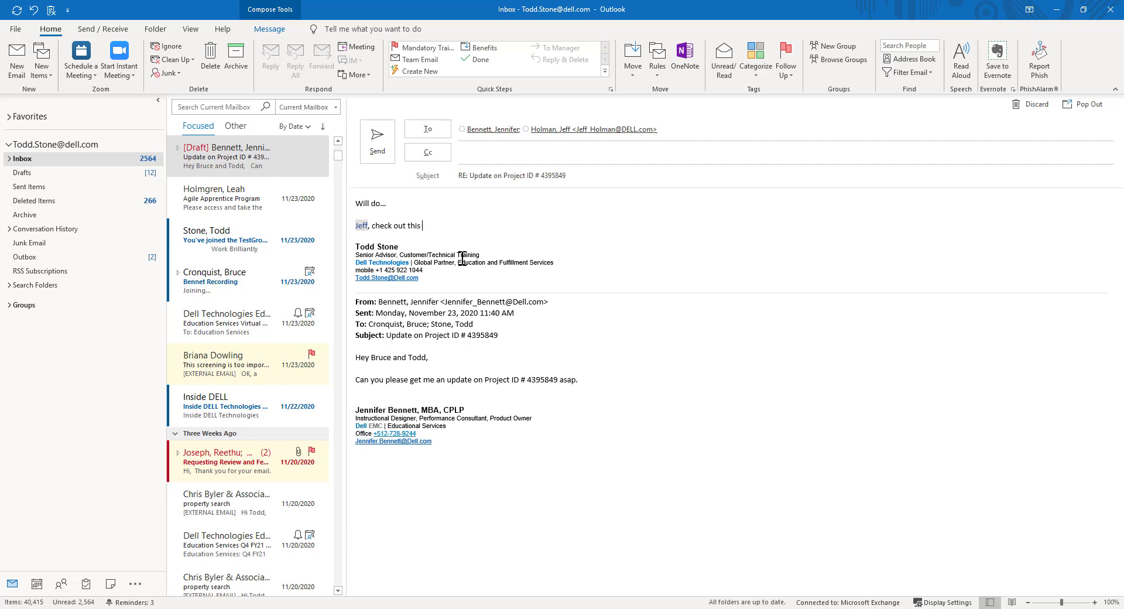
{"action": "type", "text": "is update..."}
Widen the message list and filter the inbox to show only Mentioned Mail.
{"action": "left_click_drag", "start_coordinate": [349, 319], "coordinate": [455, 345]}
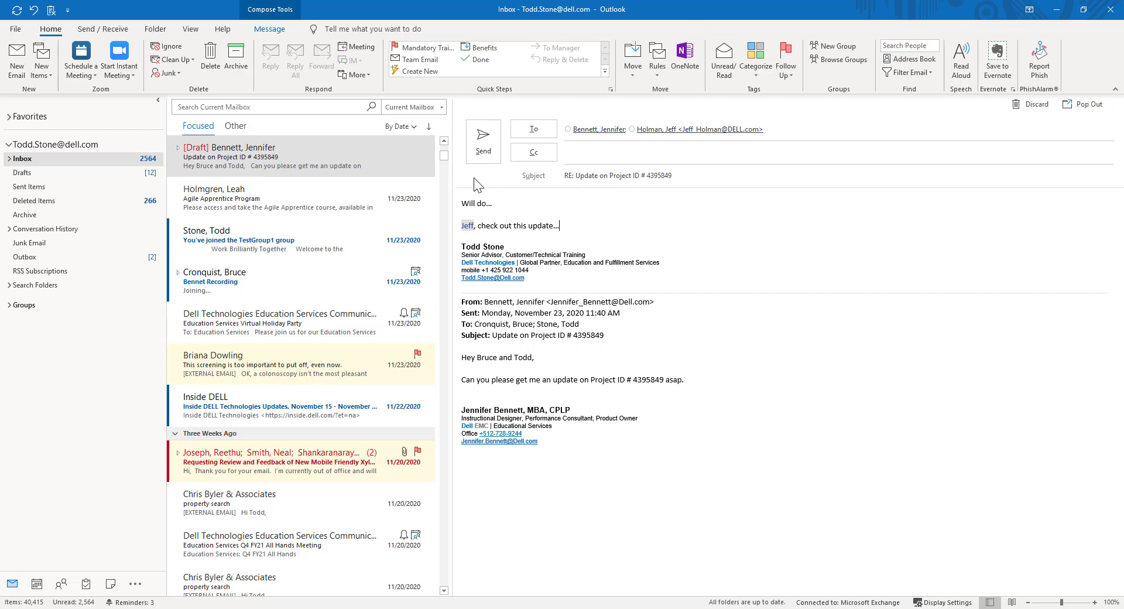
{"action": "left_click", "coordinate": [442, 110]}
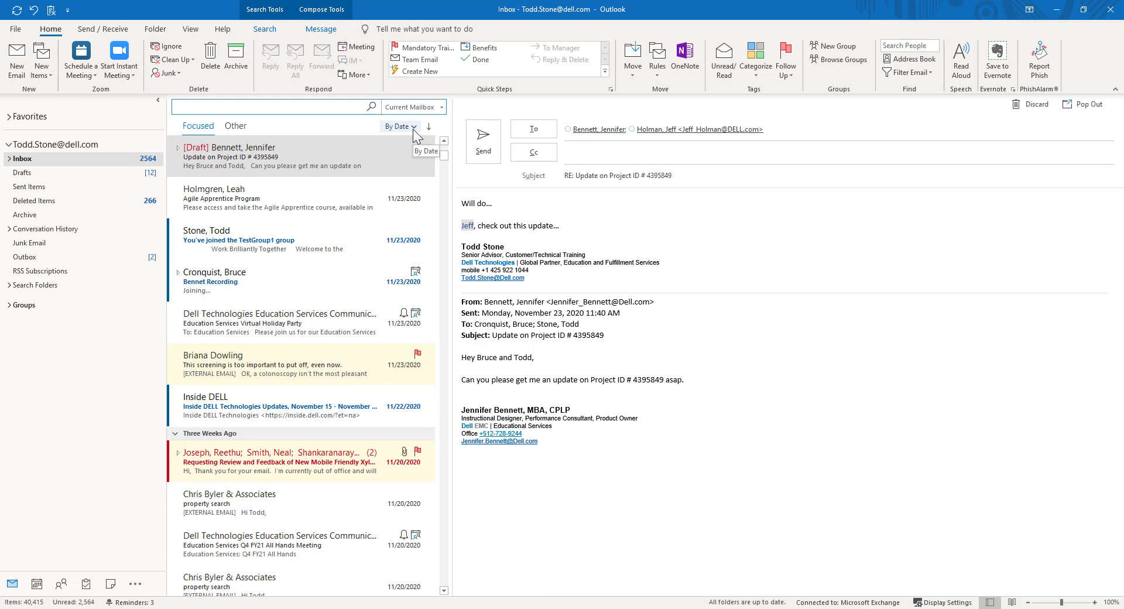
{"action": "left_click", "coordinate": [413, 128]}
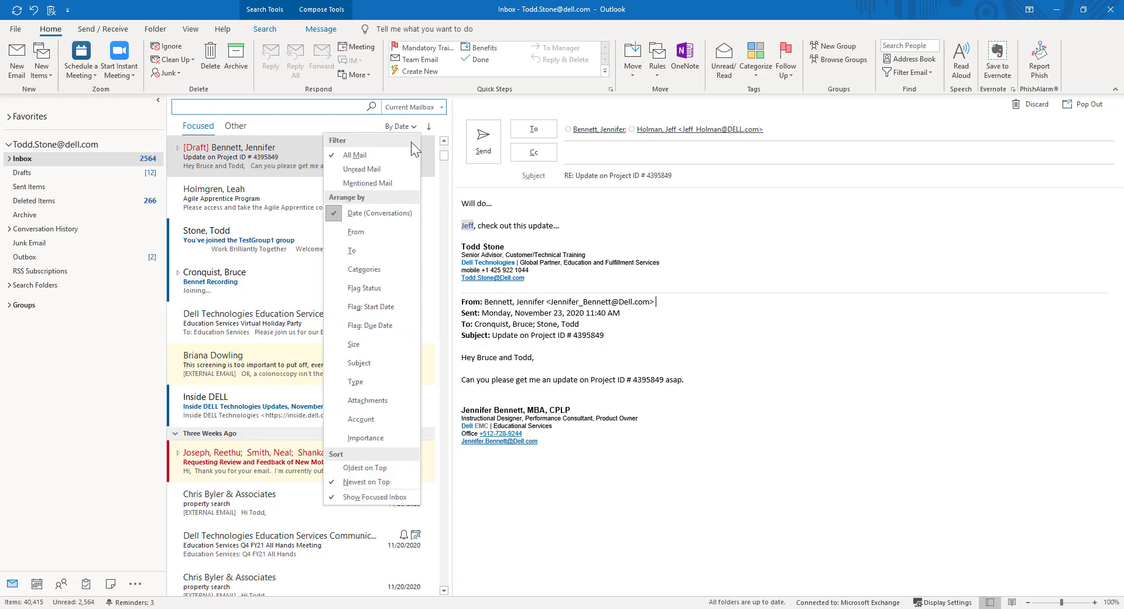
{"action": "left_click", "coordinate": [395, 183]}
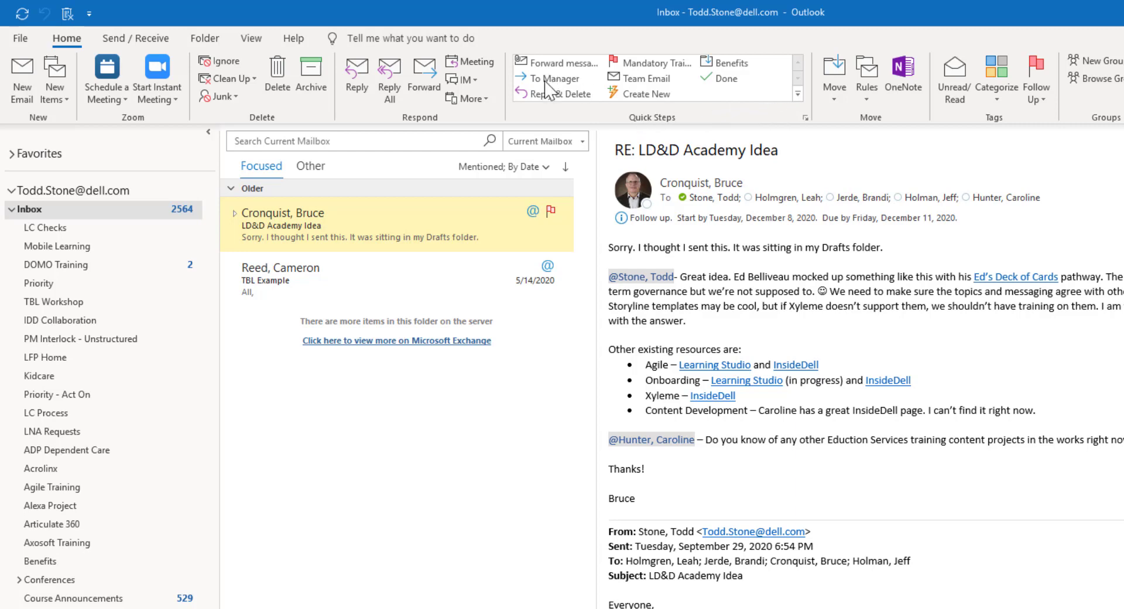
Open the quick step manager and review the actions of the Mandatory Training quick step.
{"action": "left_click", "coordinate": [799, 95]}
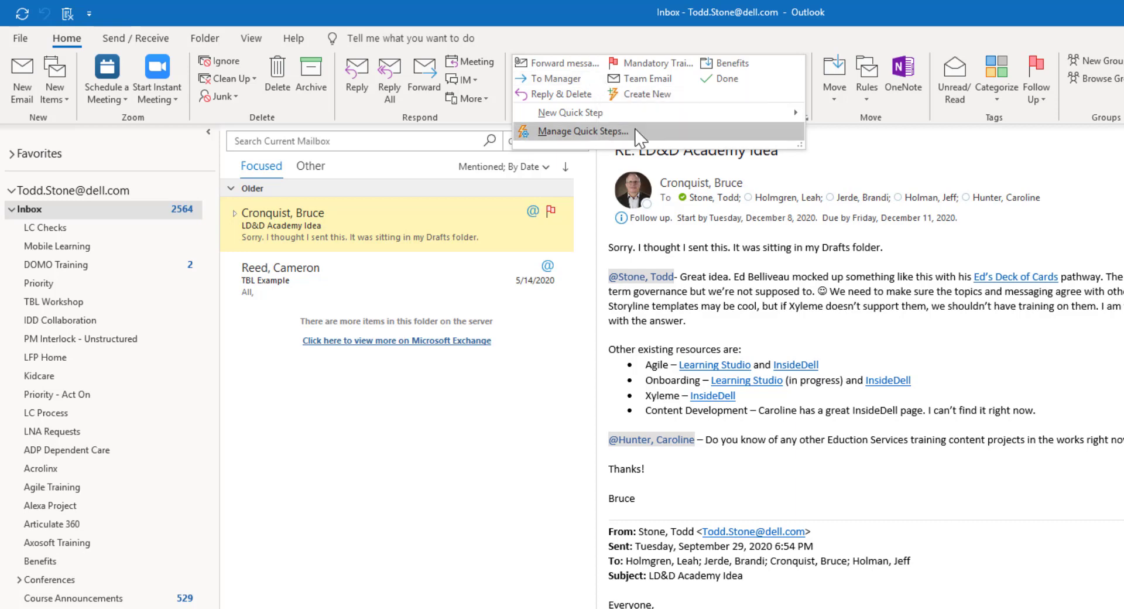
{"action": "left_click", "coordinate": [598, 133]}
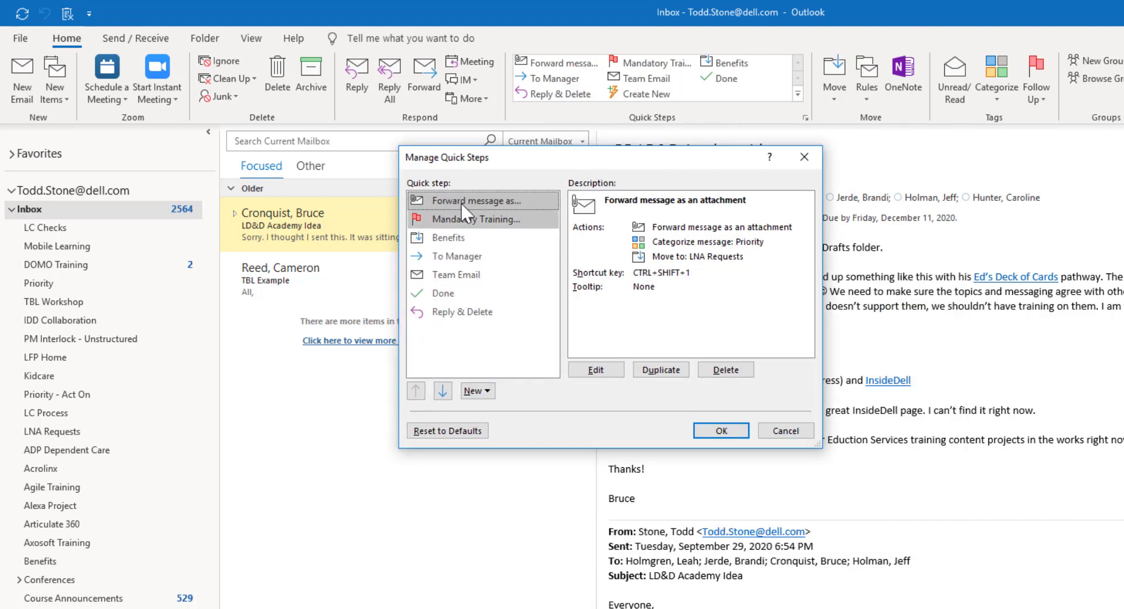
{"action": "left_click", "coordinate": [447, 220]}
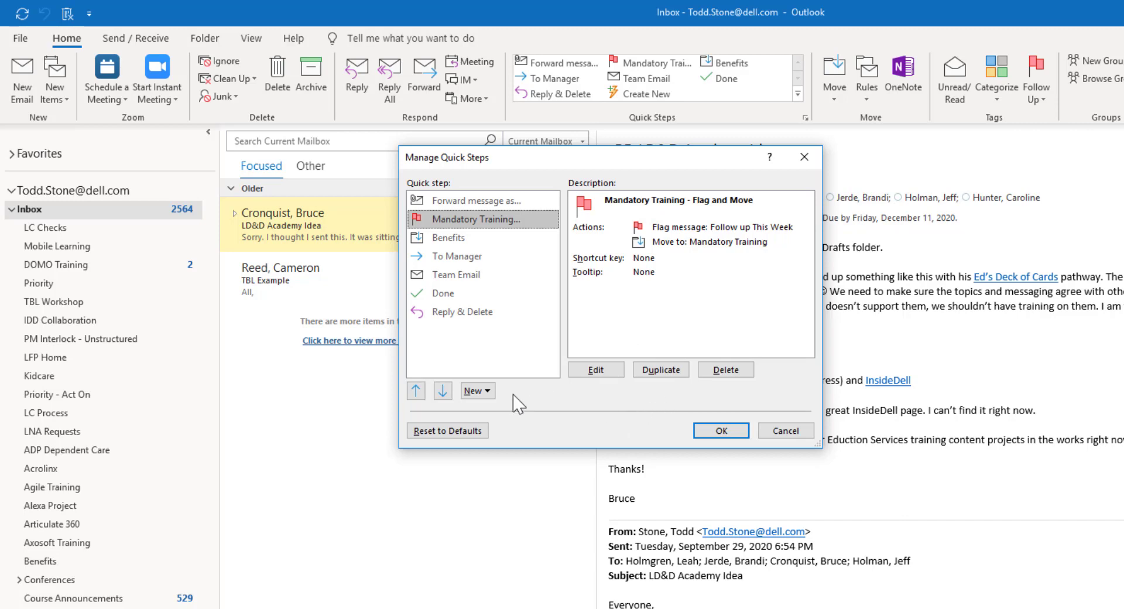
Create a custom quick step whose first action moves the message to the LC Checks folder.
{"action": "left_click", "coordinate": [473, 391]}
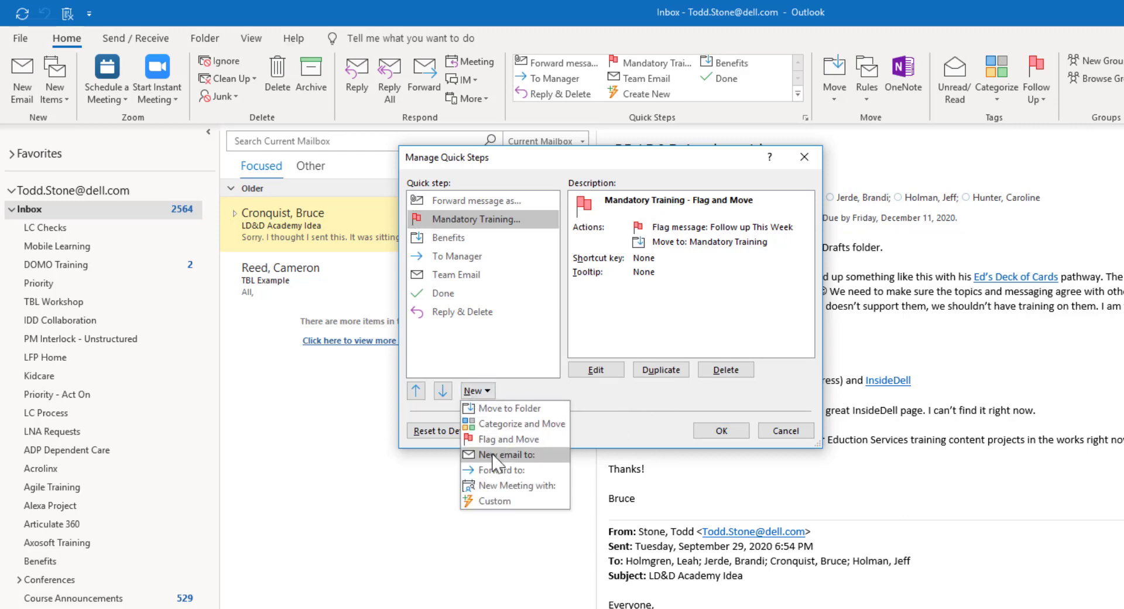
{"action": "left_click", "coordinate": [495, 503]}
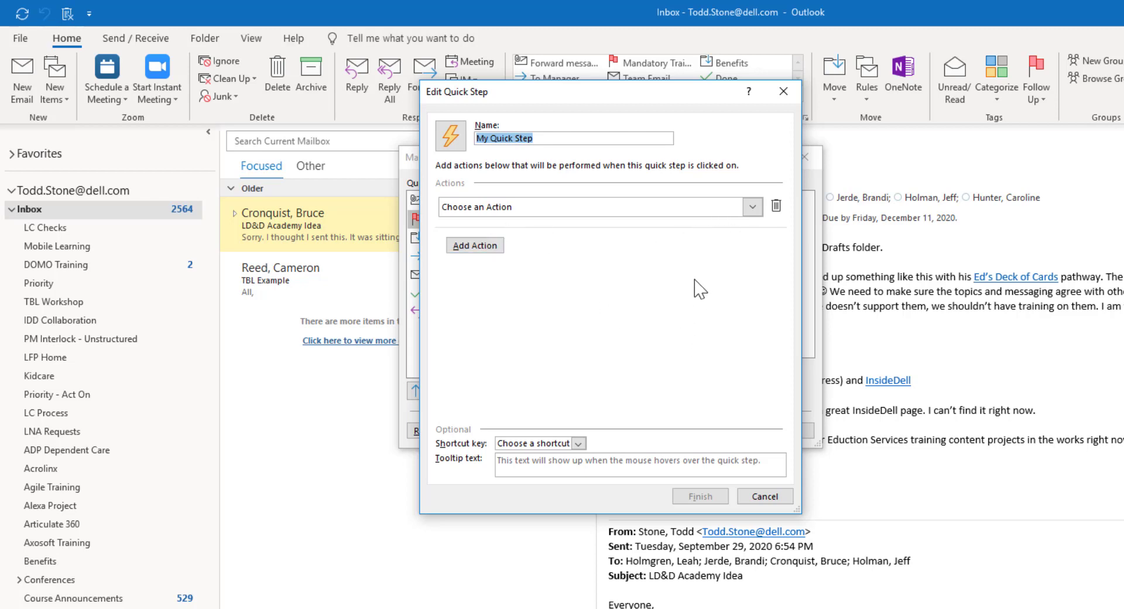
{"action": "left_click", "coordinate": [752, 206]}
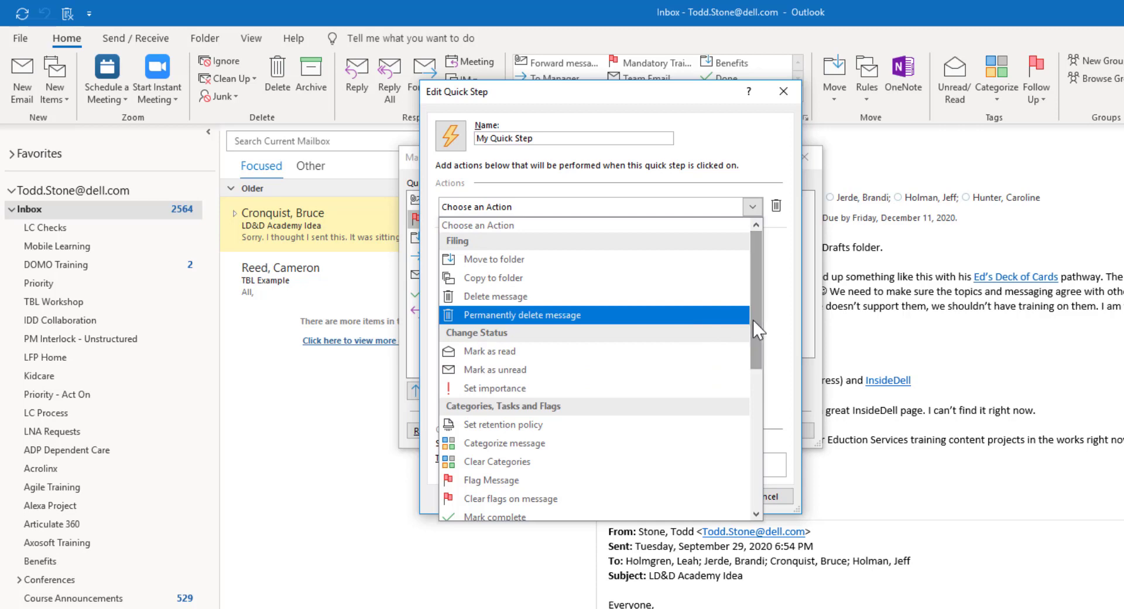
{"action": "left_click", "coordinate": [503, 262]}
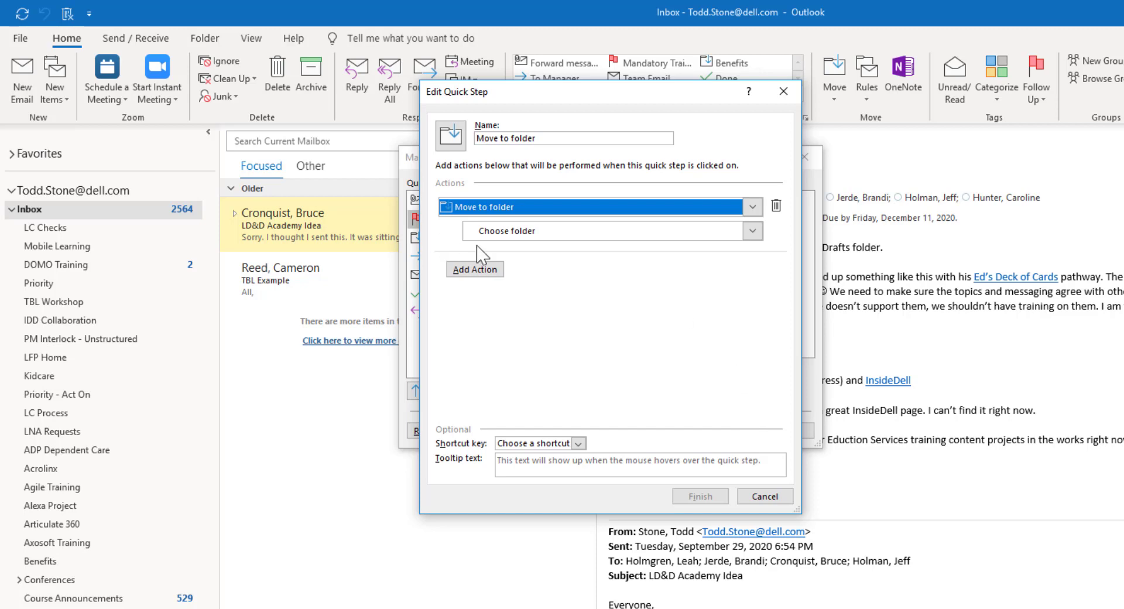
{"action": "left_click", "coordinate": [752, 231]}
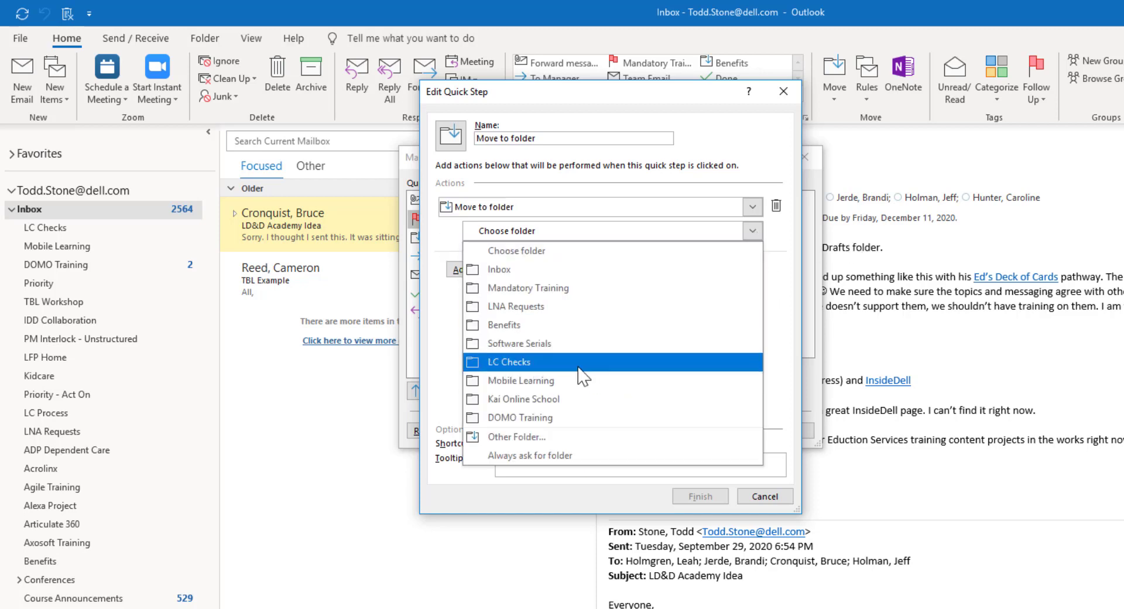
{"action": "left_click", "coordinate": [520, 367]}
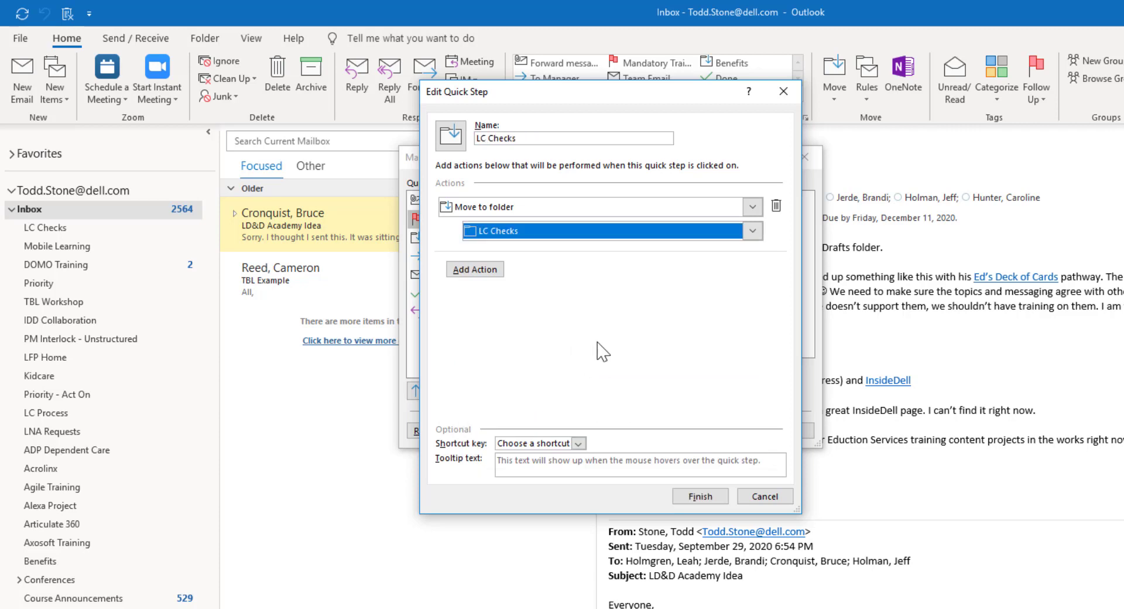
Add a second action to the quick step that marks the message as read.
{"action": "left_click", "coordinate": [456, 272]}
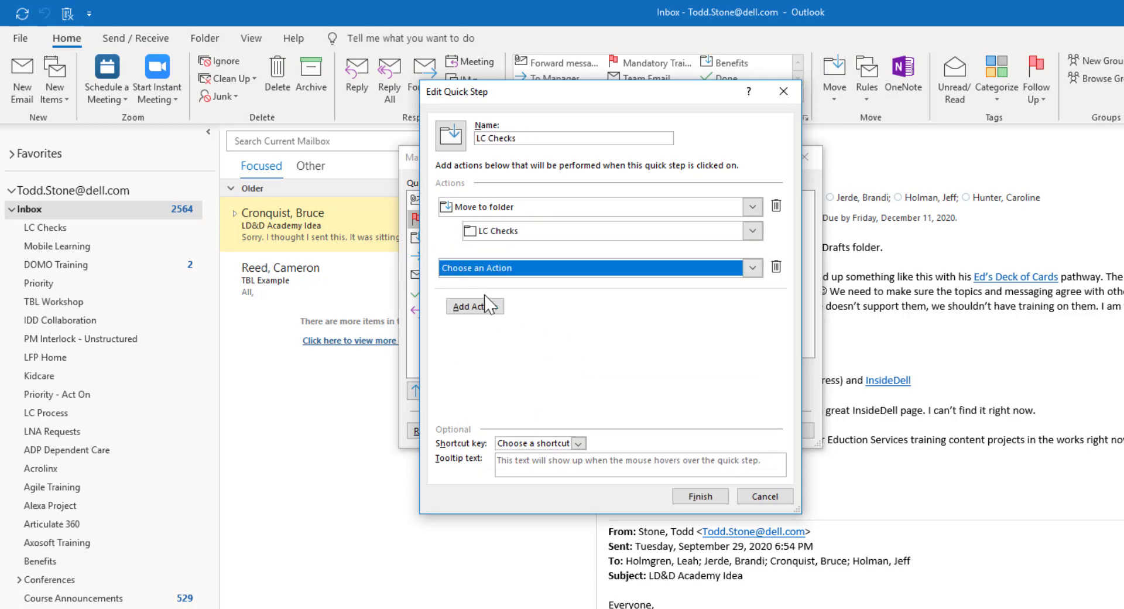
{"action": "left_click", "coordinate": [753, 267]}
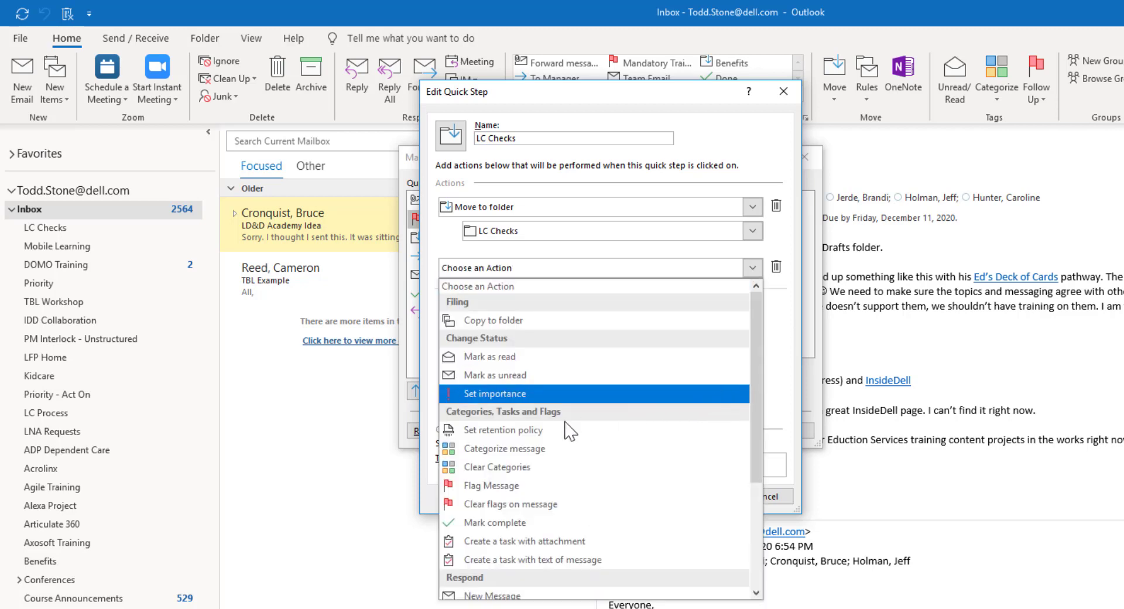
{"action": "left_click", "coordinate": [514, 358]}
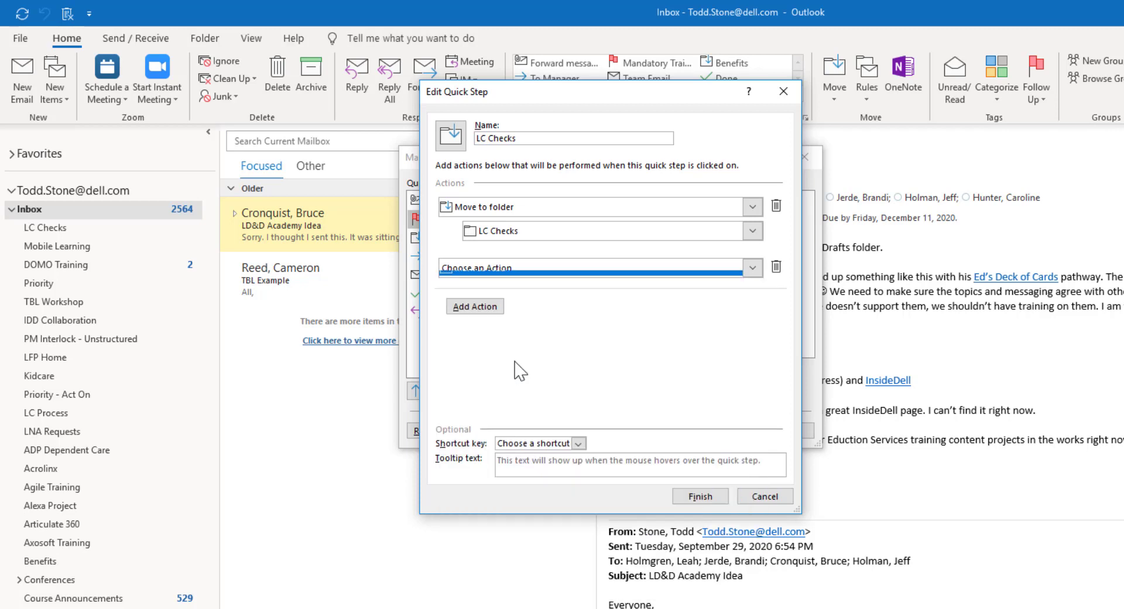
Add a third action to the quick step that categorizes the message as Active.
{"action": "left_click", "coordinate": [461, 310]}
{"action": "left_click", "coordinate": [753, 305]}
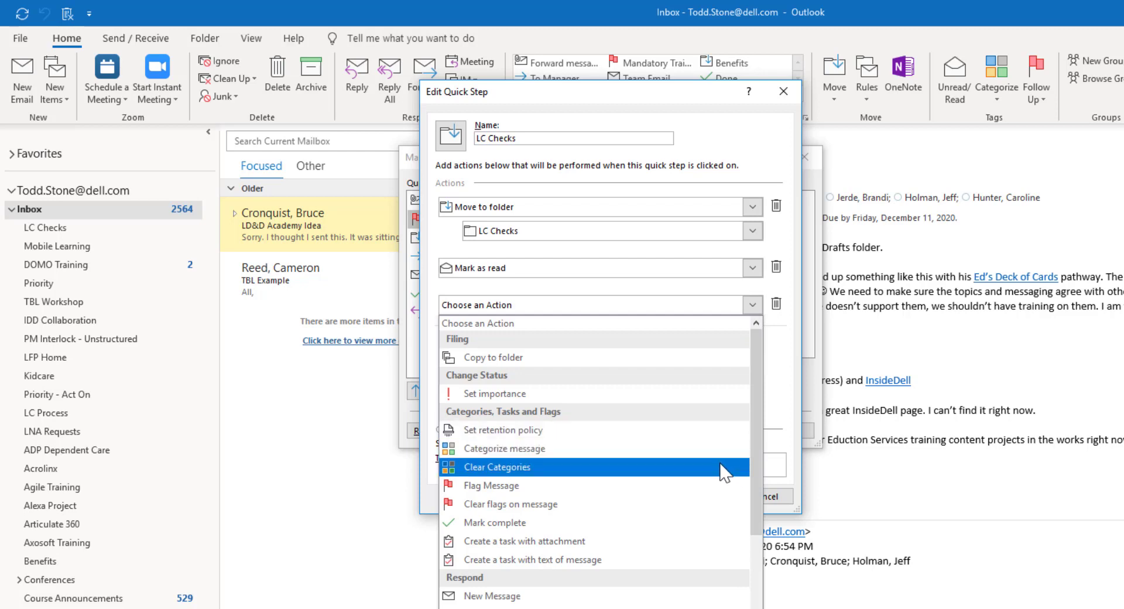
{"action": "left_click", "coordinate": [520, 452]}
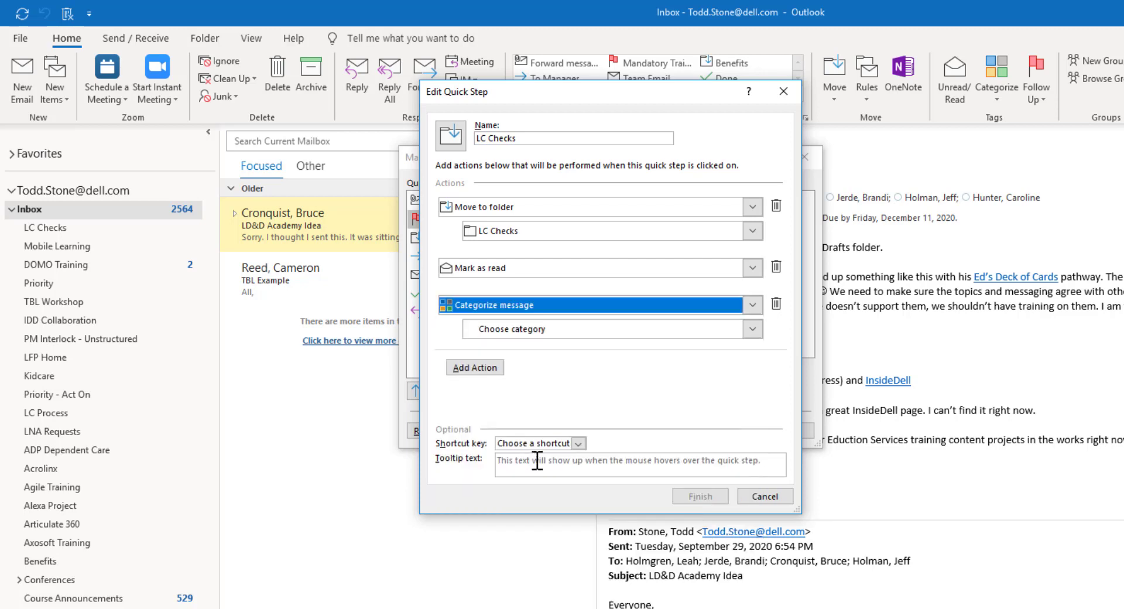
{"action": "left_click", "coordinate": [752, 331]}
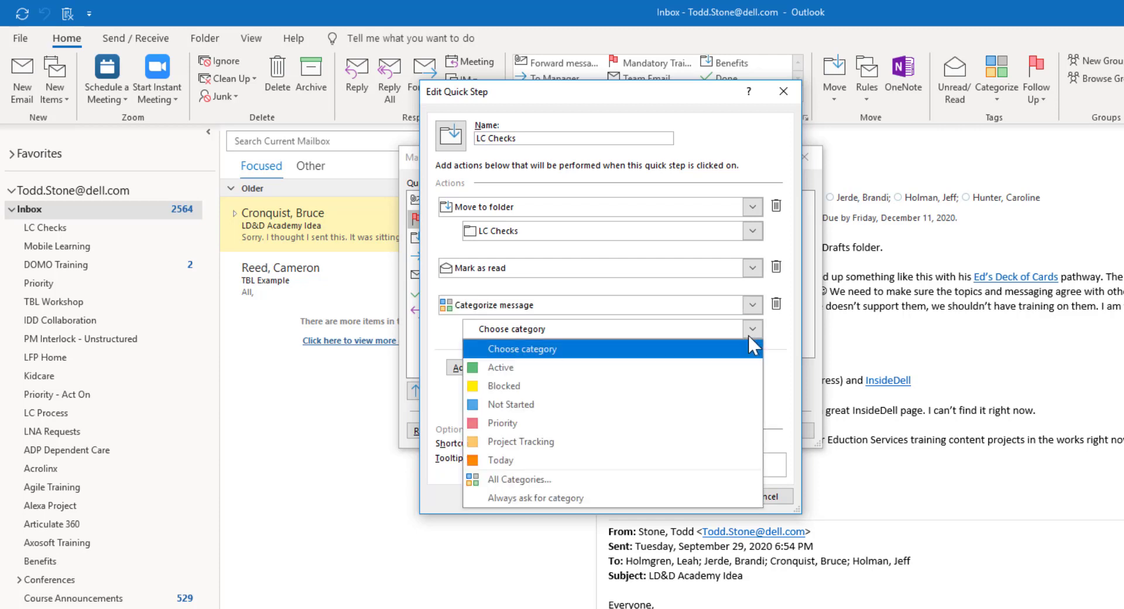
{"action": "left_click", "coordinate": [608, 375]}
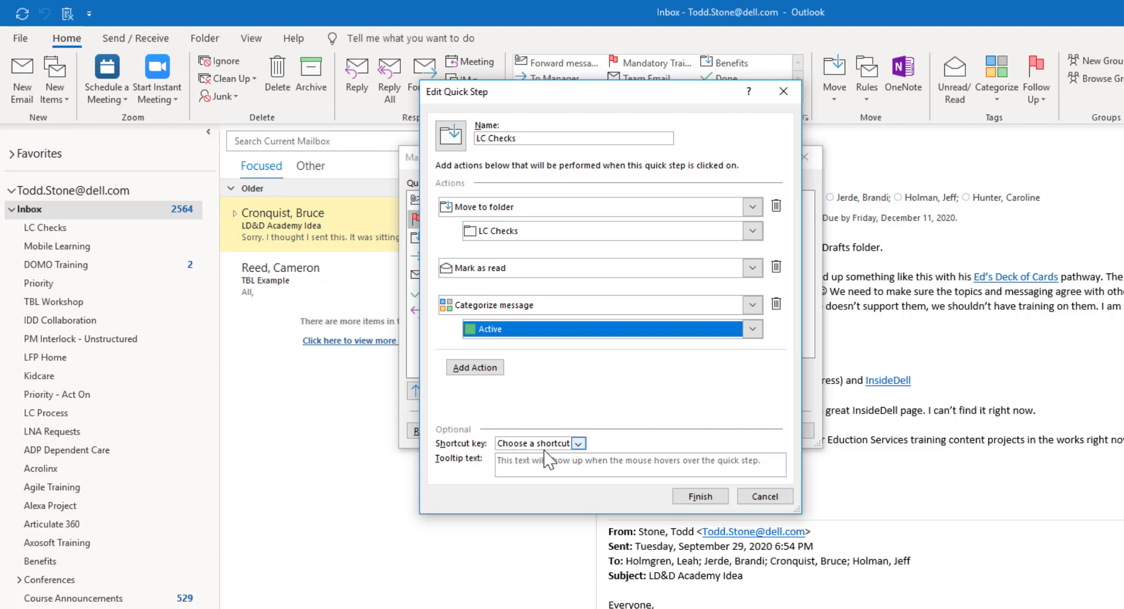
Try to assign CTRL+SHIFT+1 as the quick step's shortcut key, declining to reassign it from the existing quick step.
{"action": "left_click", "coordinate": [578, 443]}
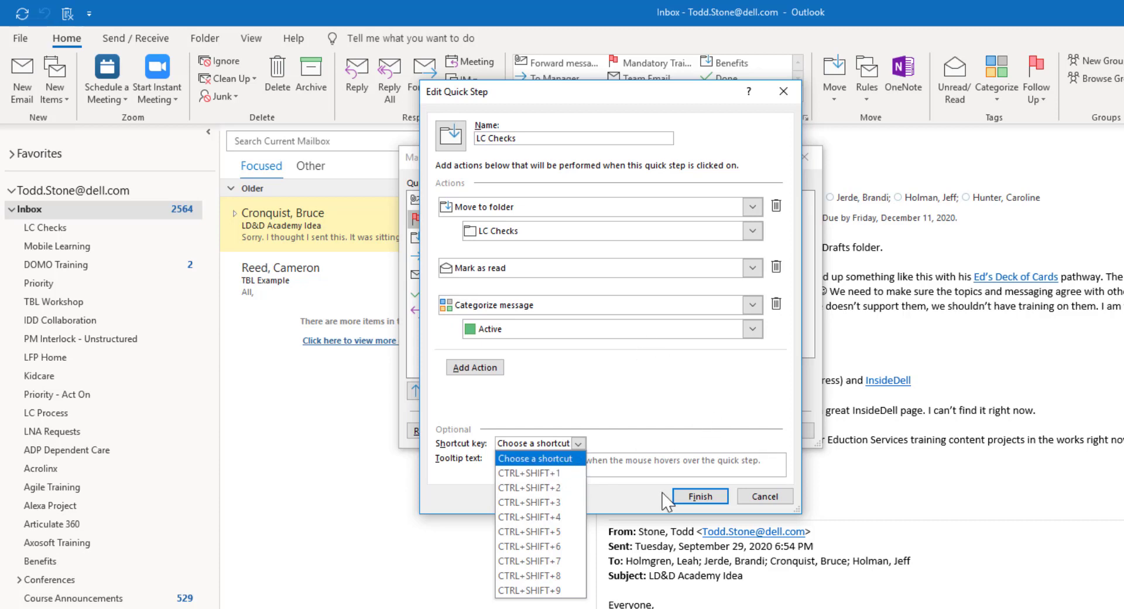
{"action": "left_click", "coordinate": [553, 488]}
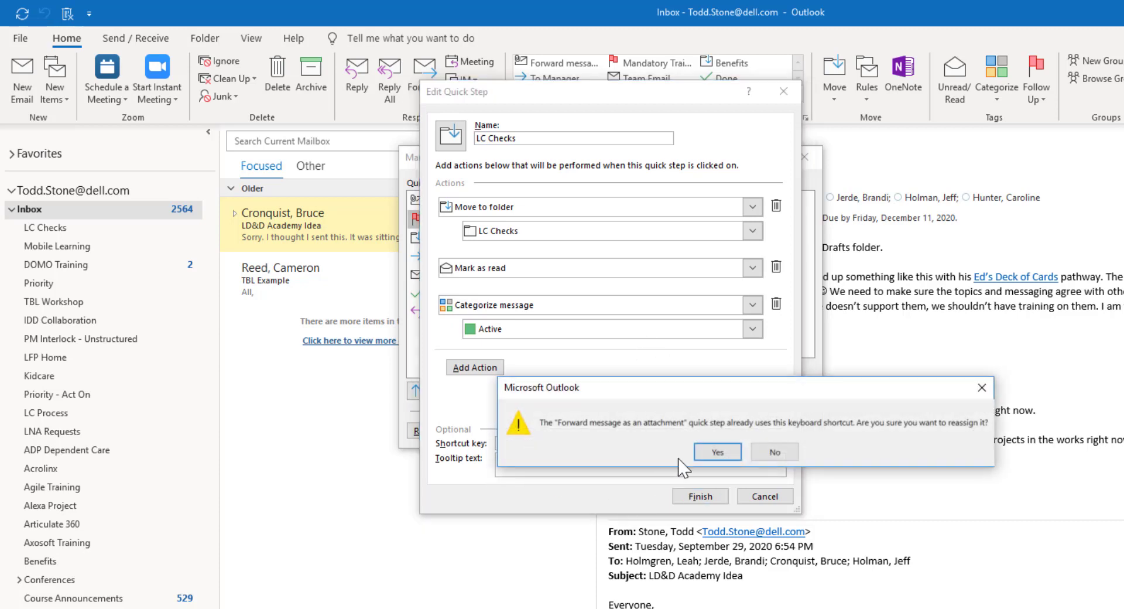
{"action": "left_click", "coordinate": [773, 452]}
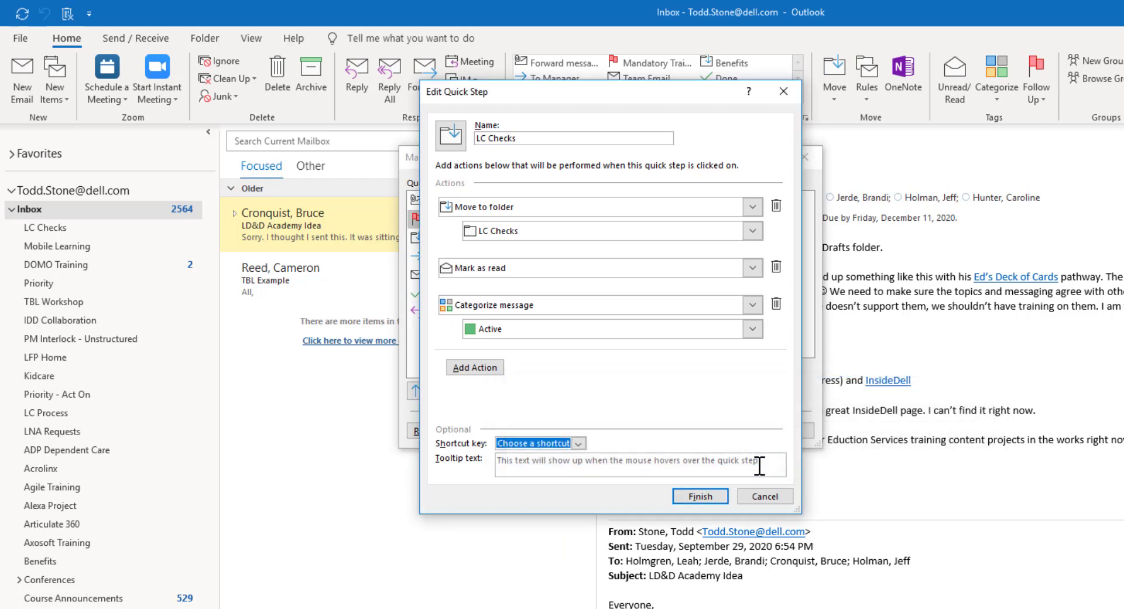
Save the LC Checks quick step and run it on the "LD&D Academy Idea" message.
{"action": "left_click", "coordinate": [702, 498]}
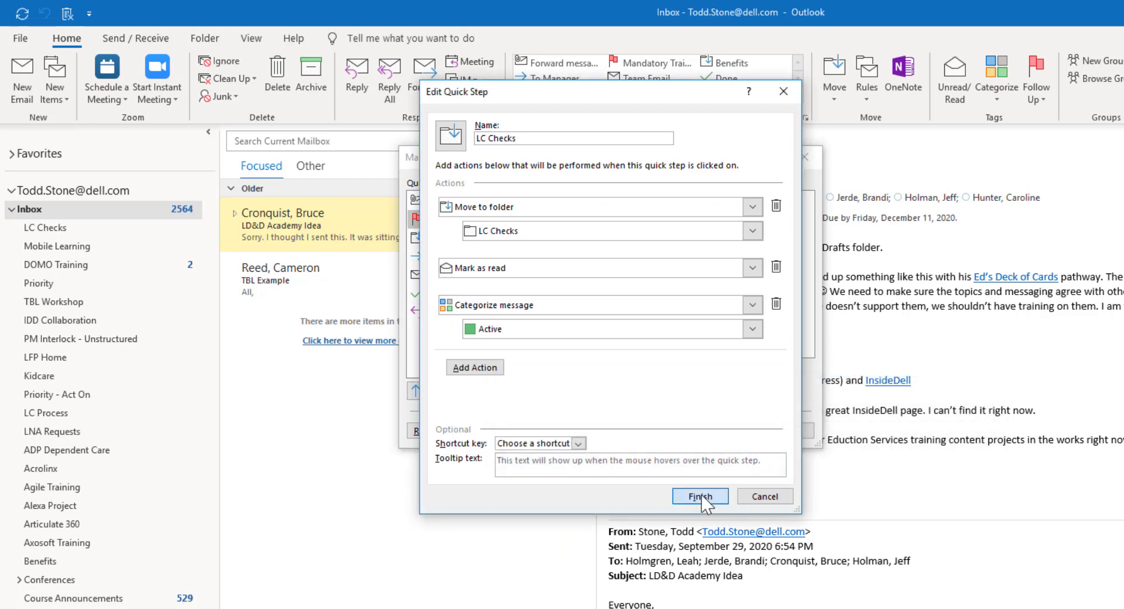
{"action": "left_click", "coordinate": [701, 498]}
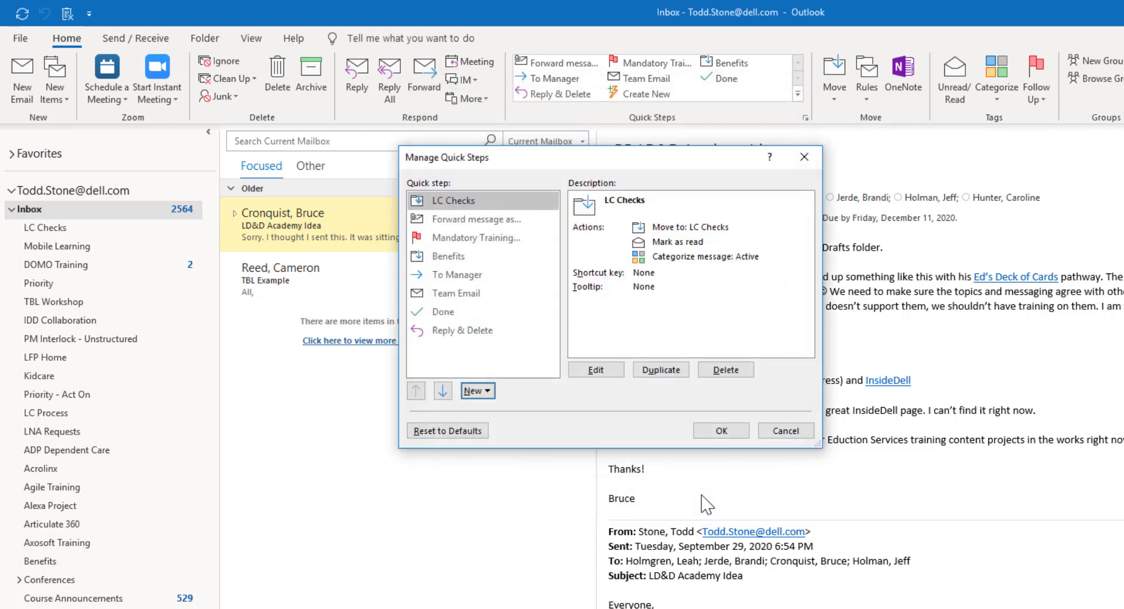
{"action": "left_click", "coordinate": [719, 432]}
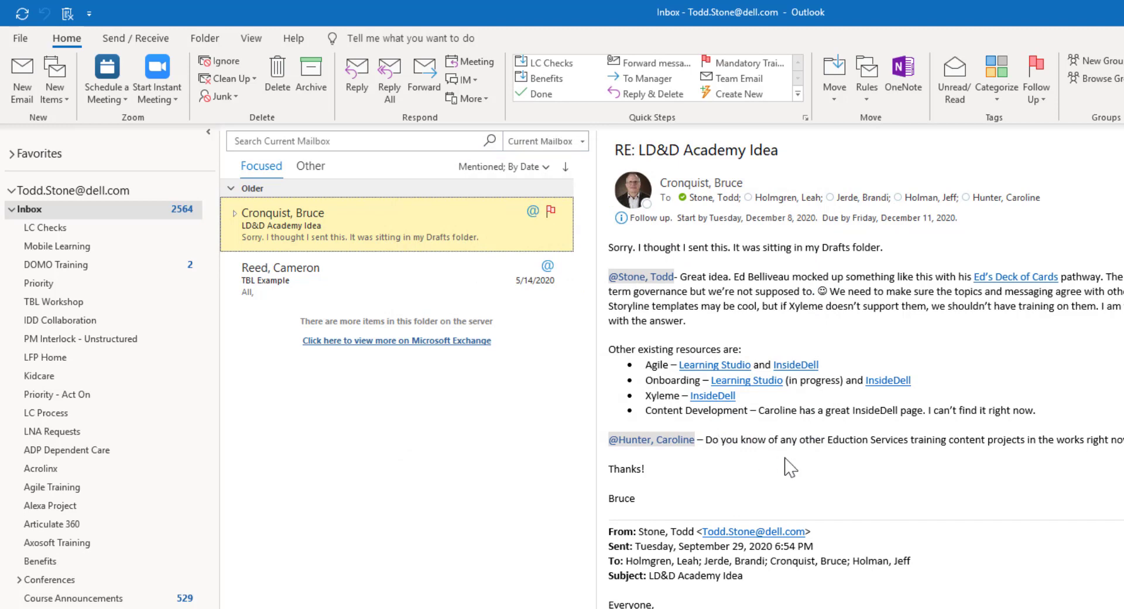
{"action": "left_click", "coordinate": [553, 66]}
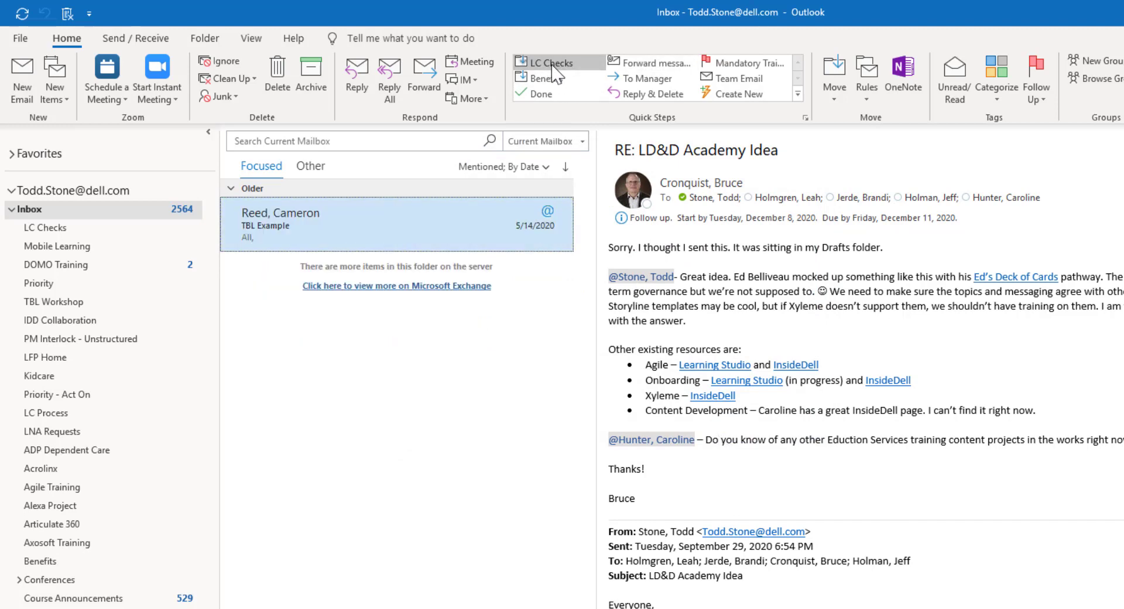